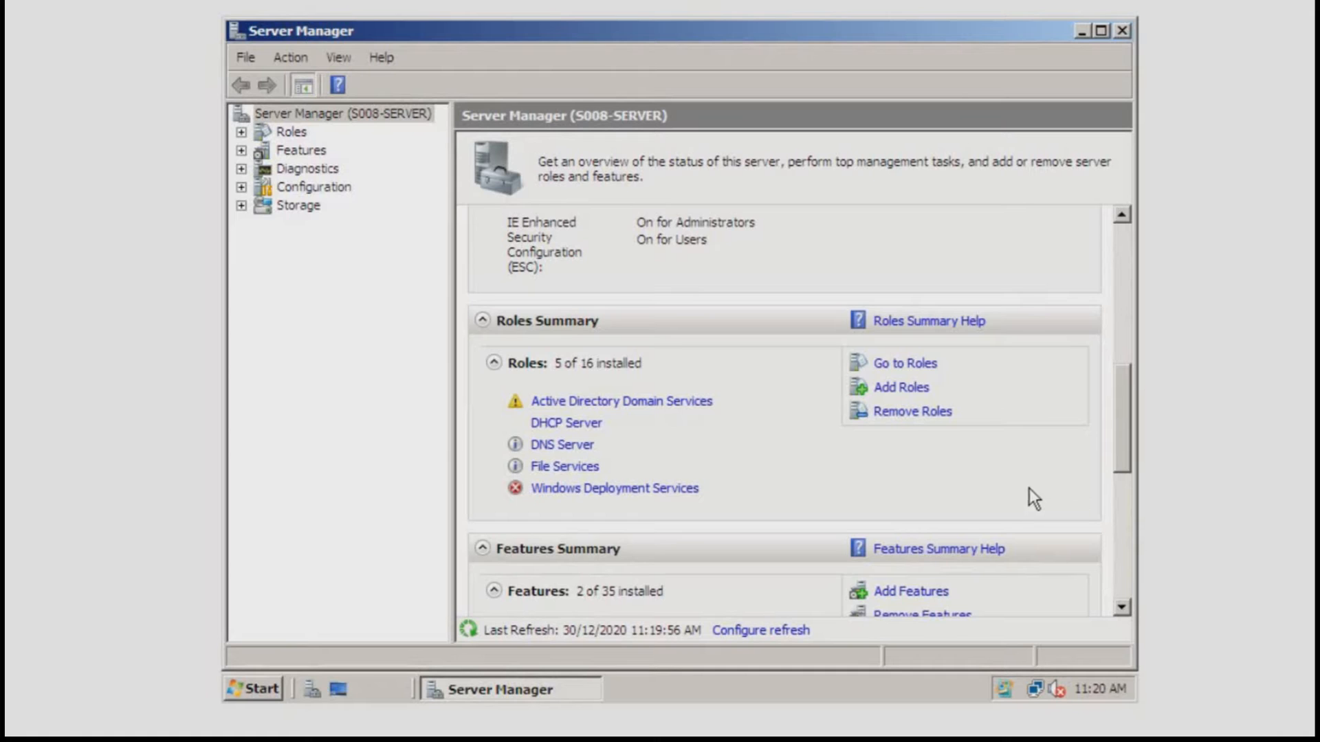
Add the Network Policy and Access Services role with Routing and Remote Access Services selected.
click(887, 389)
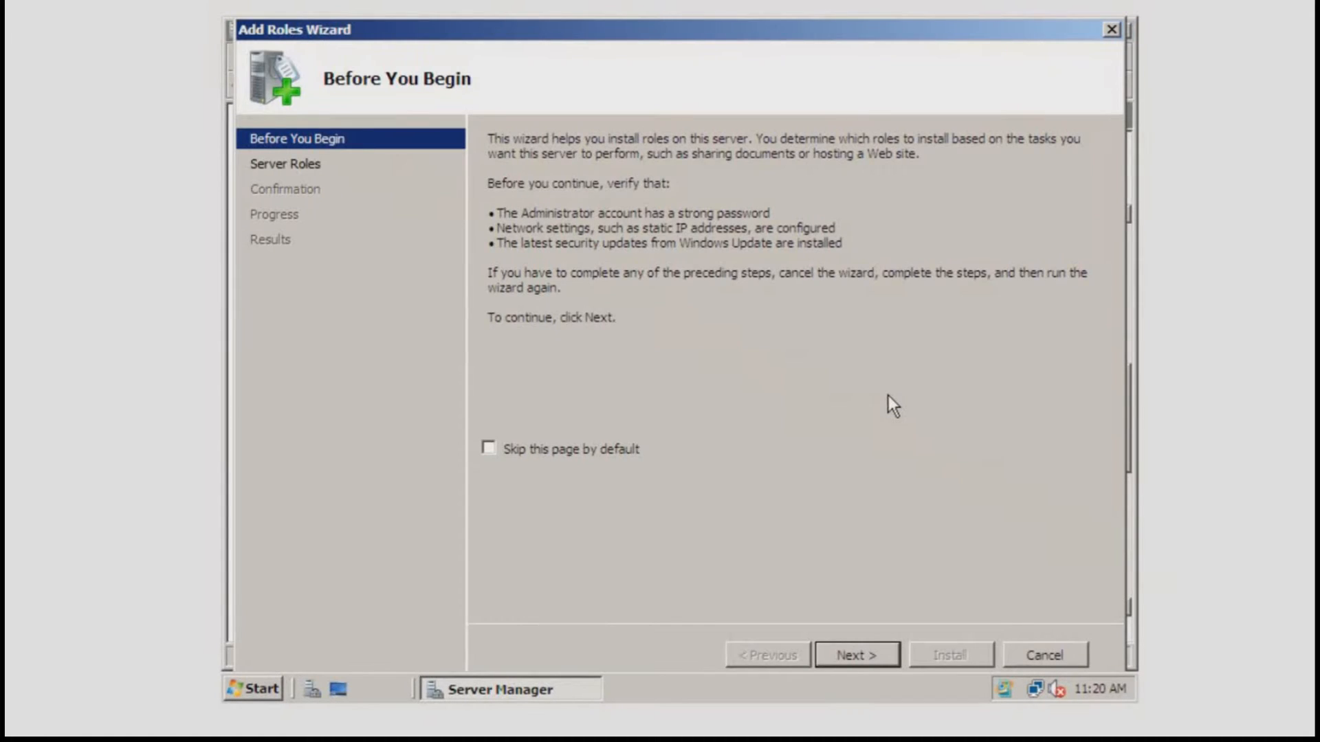
click(849, 657)
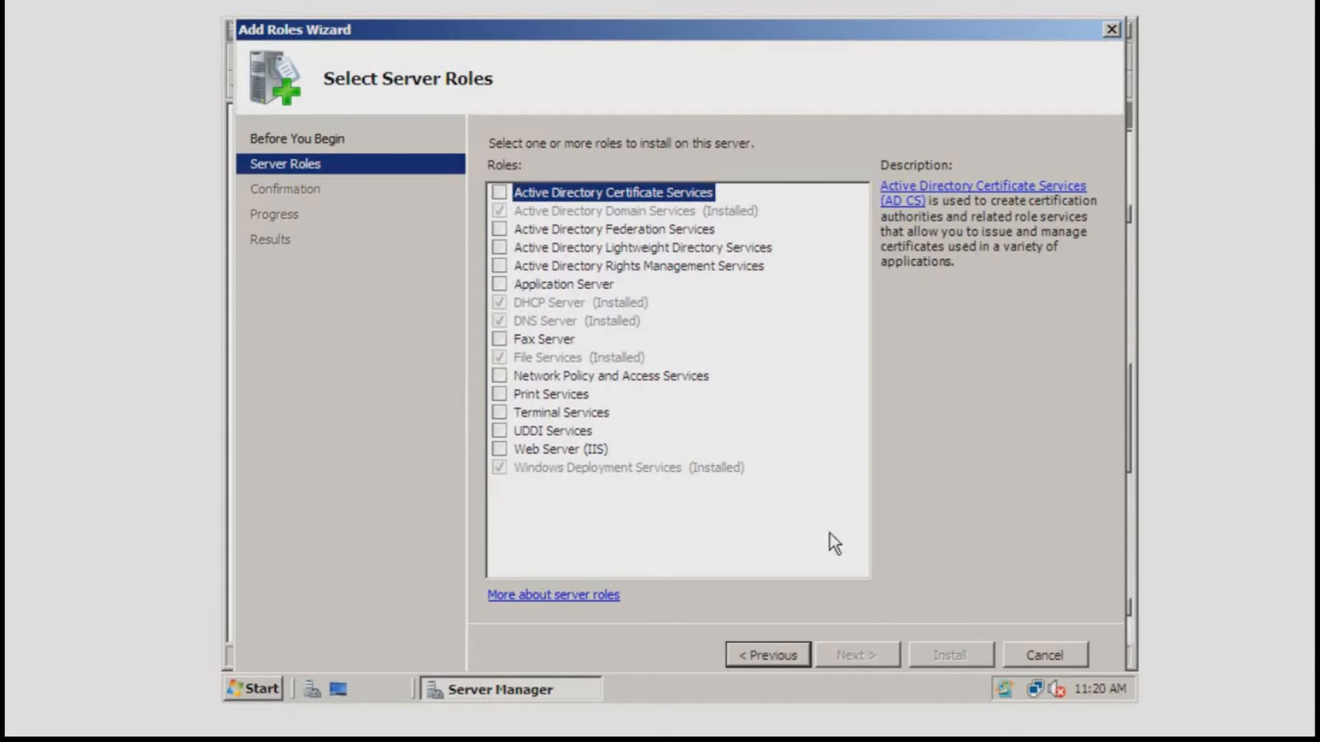
click(663, 380)
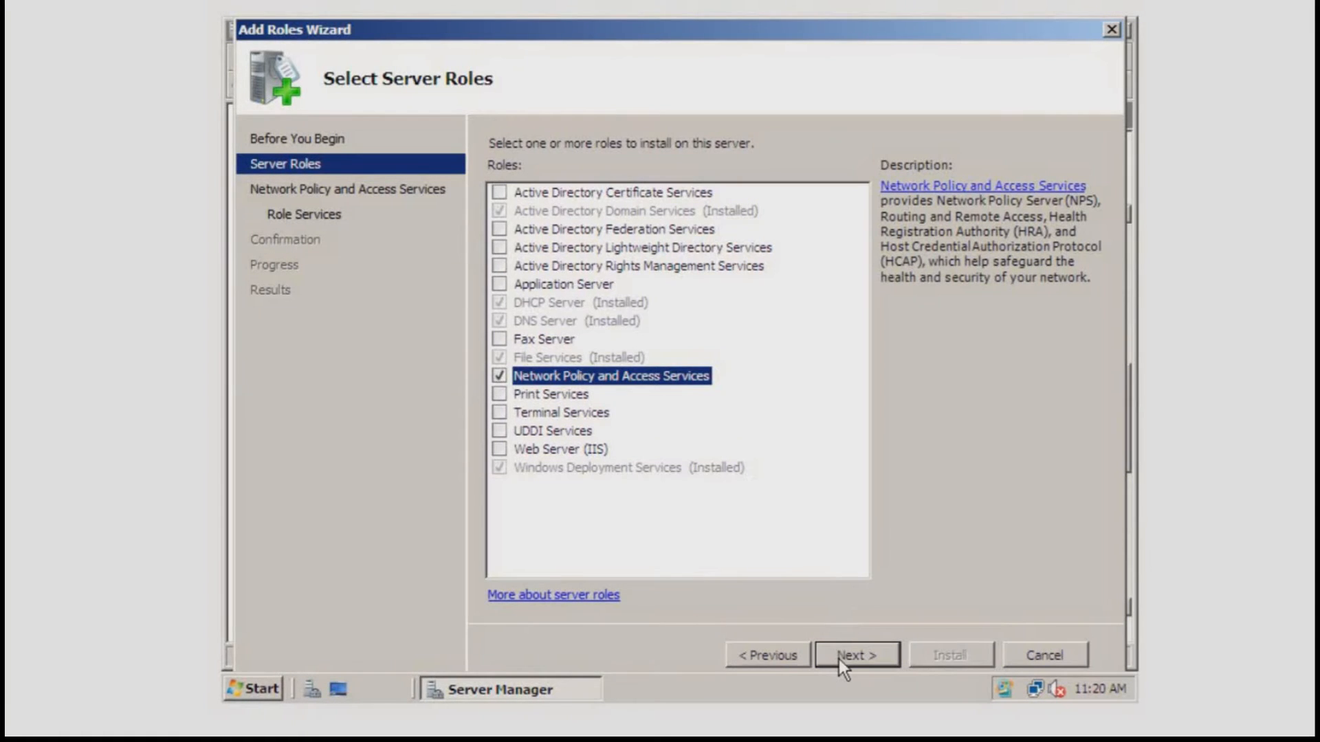
click(859, 654)
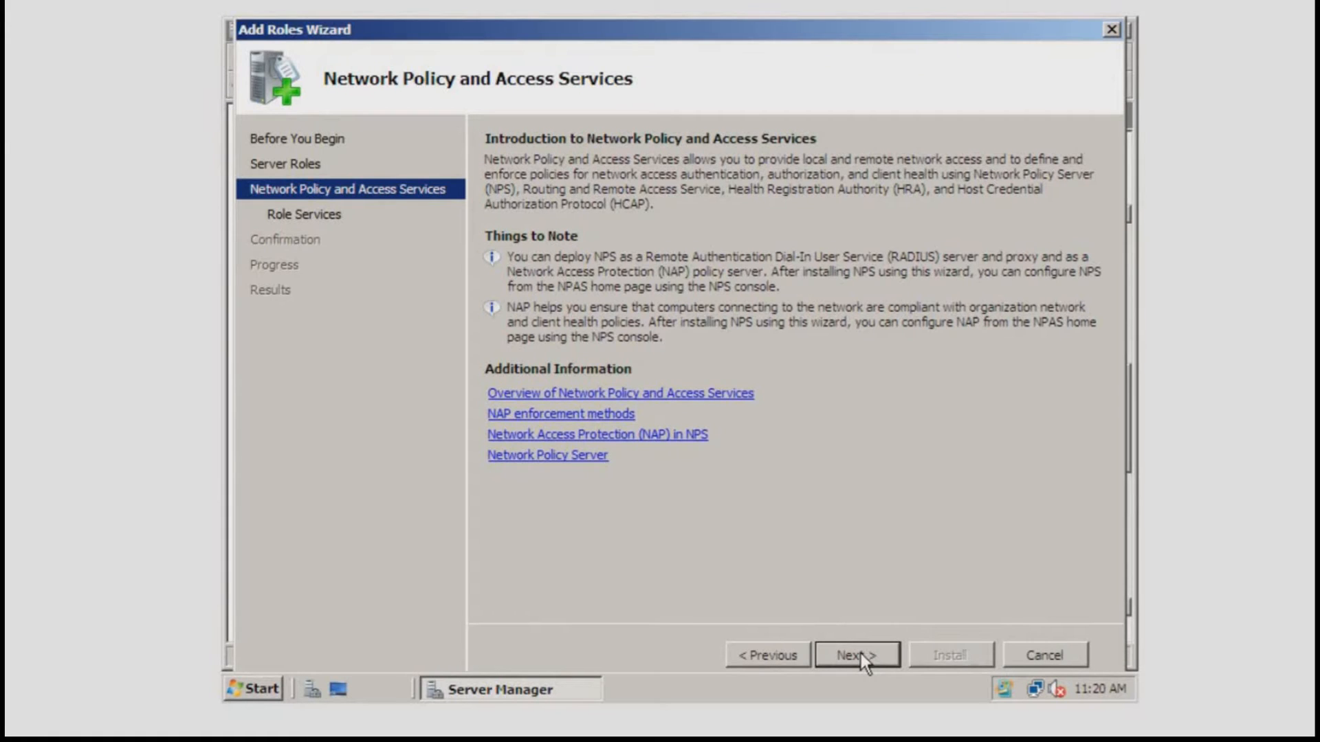
click(859, 654)
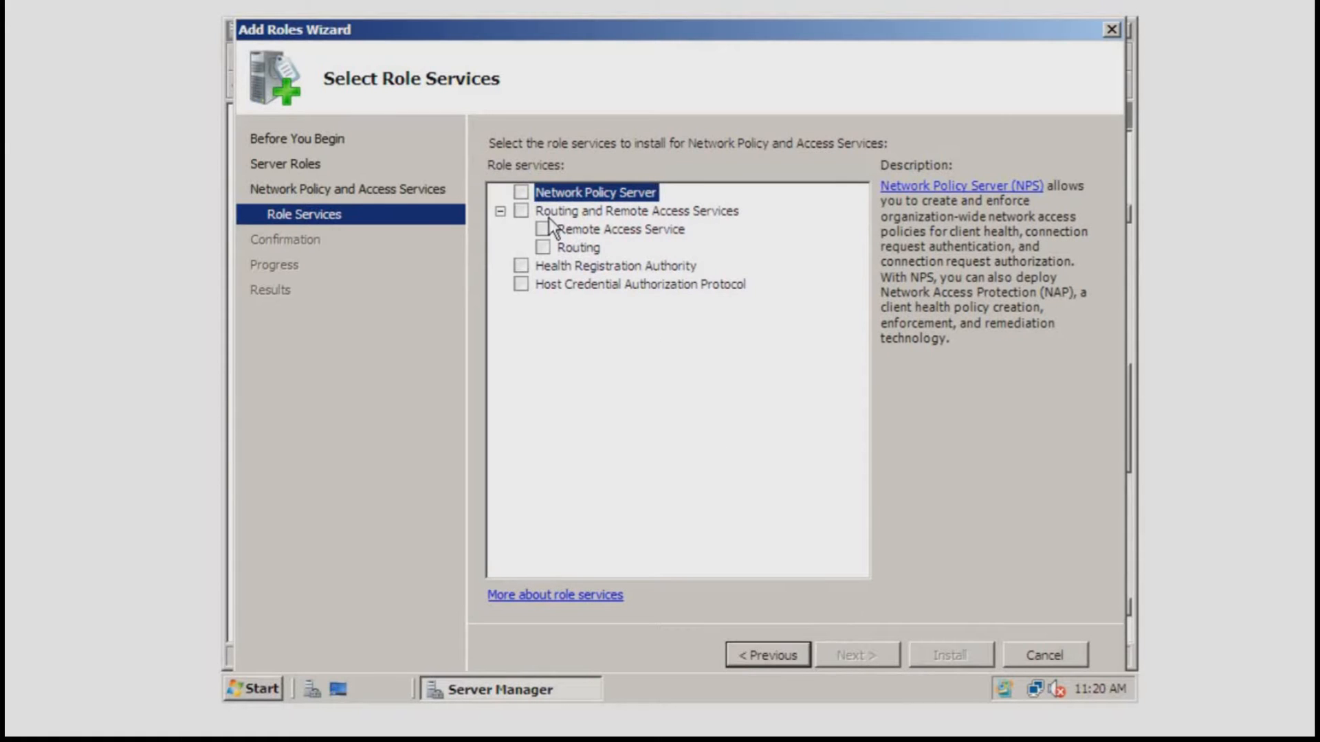
click(521, 211)
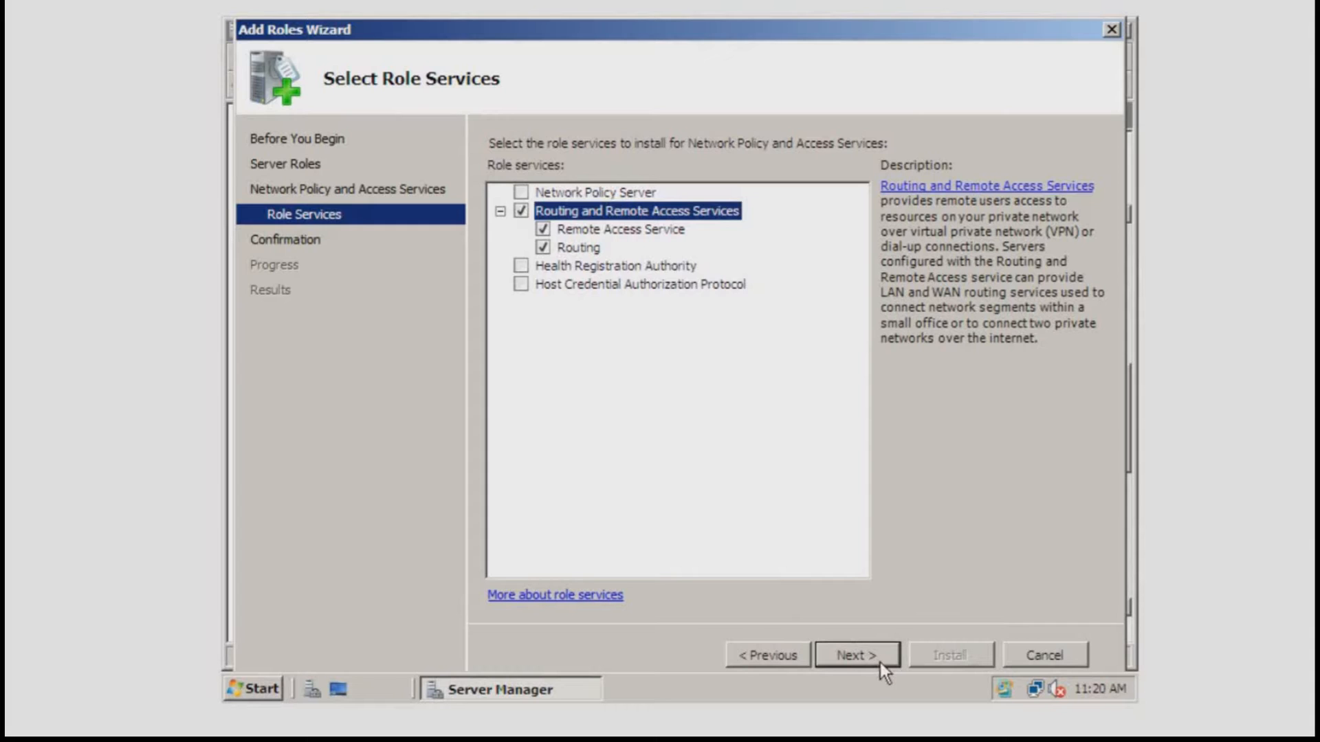
click(857, 655)
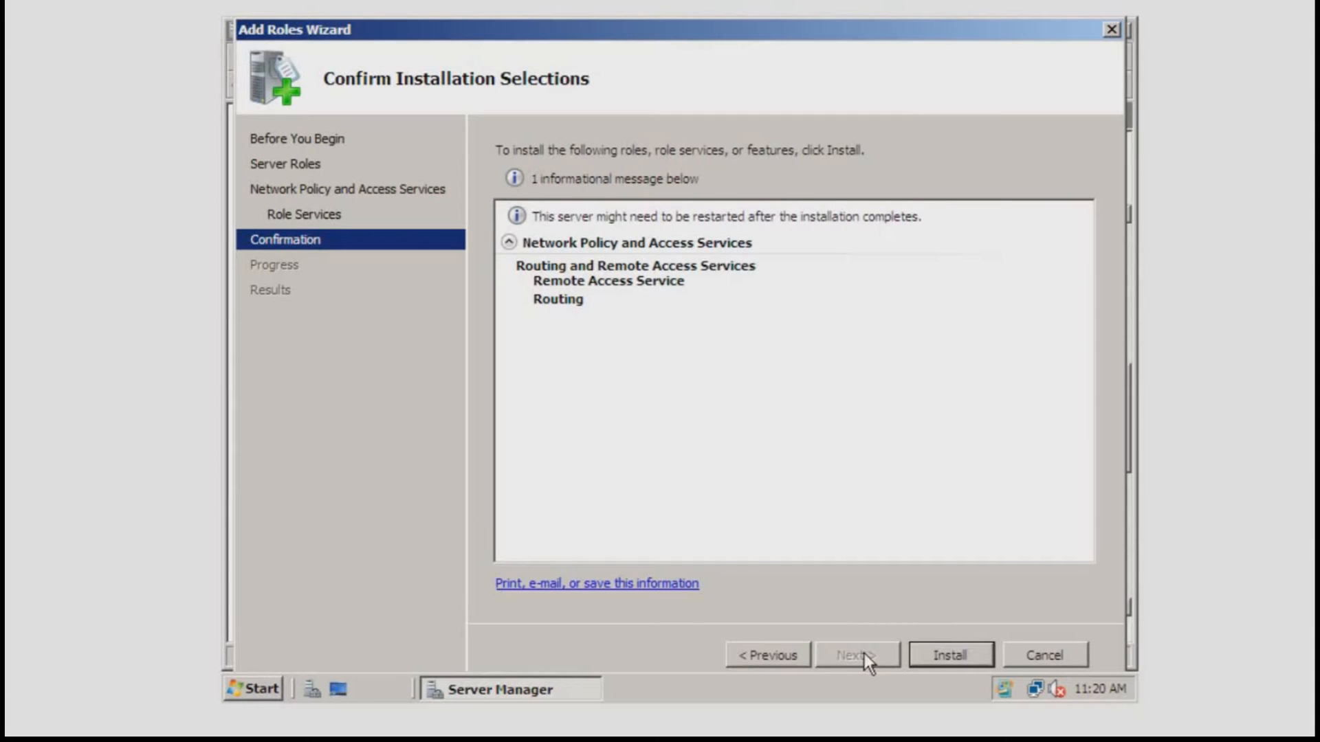
Install Network Policy and Access Services and close the wizard once it succeeds.
click(952, 656)
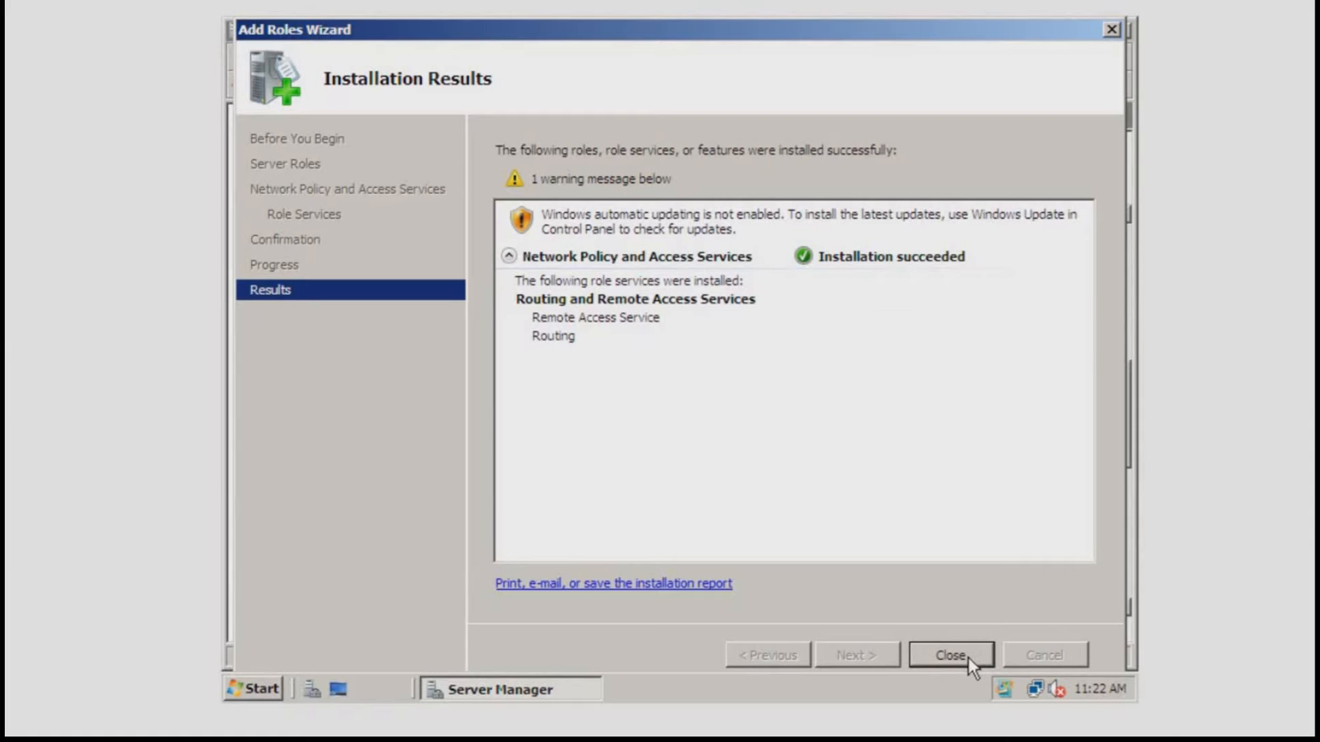
click(968, 657)
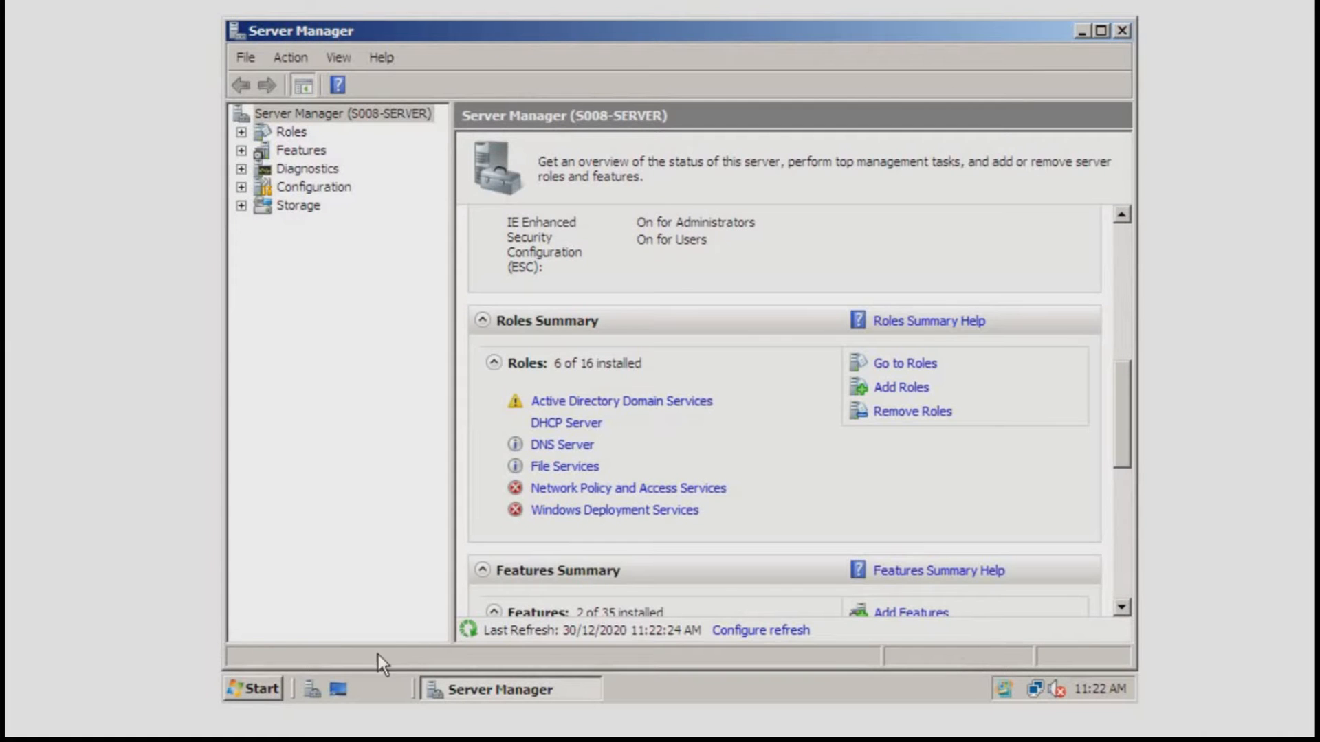
click(254, 690)
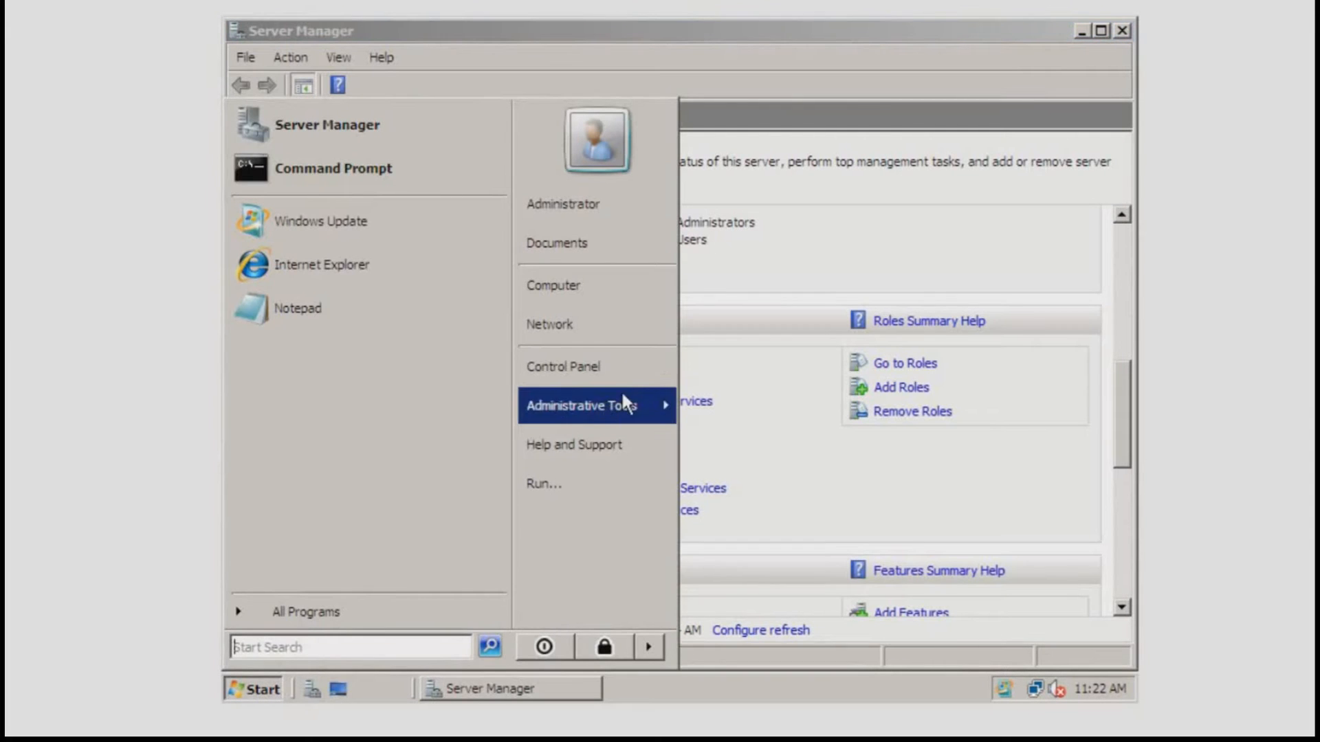
Launch Routing and Remote Access and begin Configure and Enable on S008-SERVER (local).
mouse_move(637, 404)
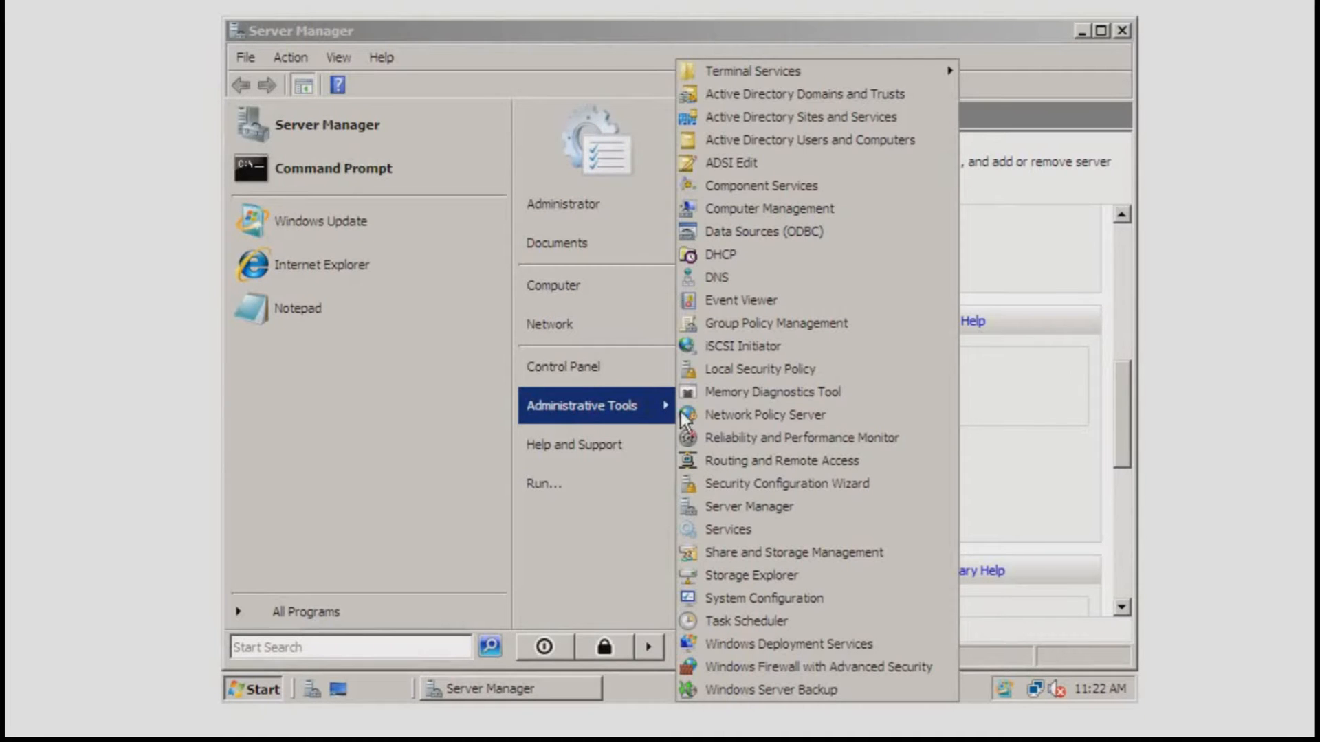
click(756, 461)
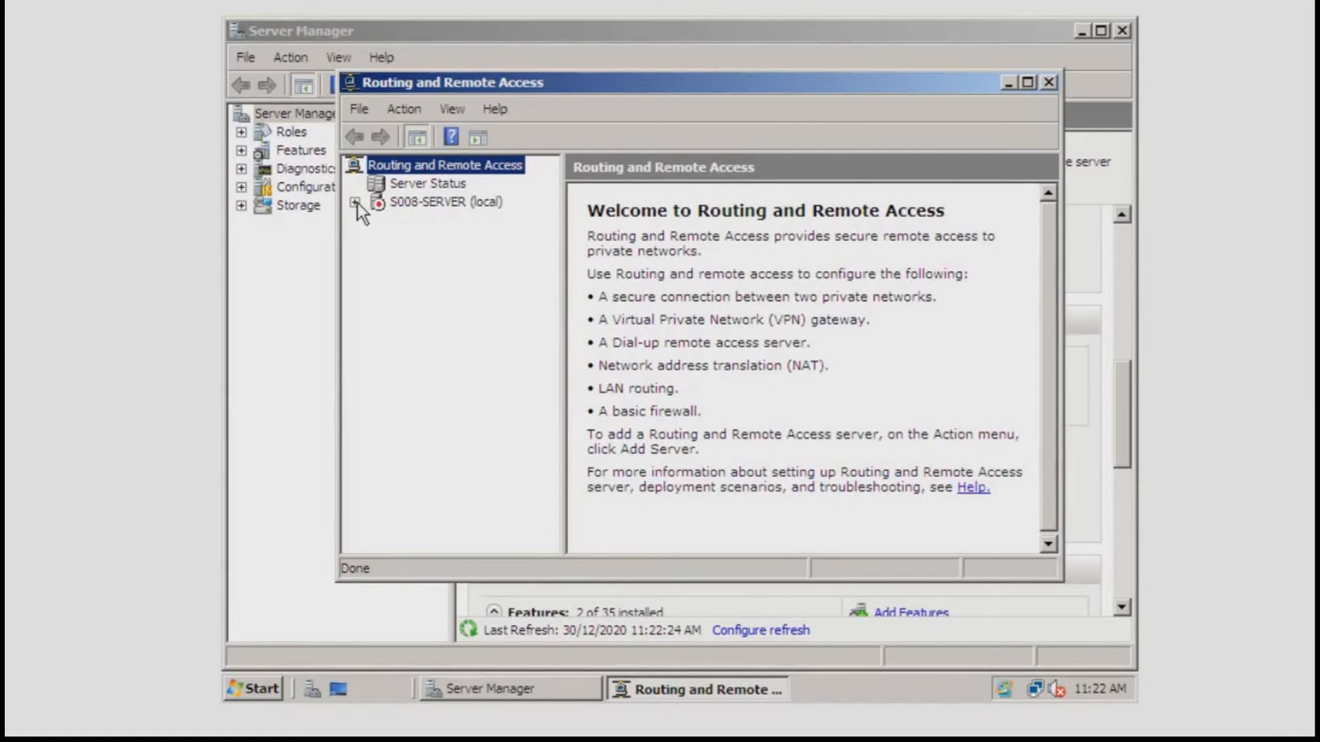
click(402, 202)
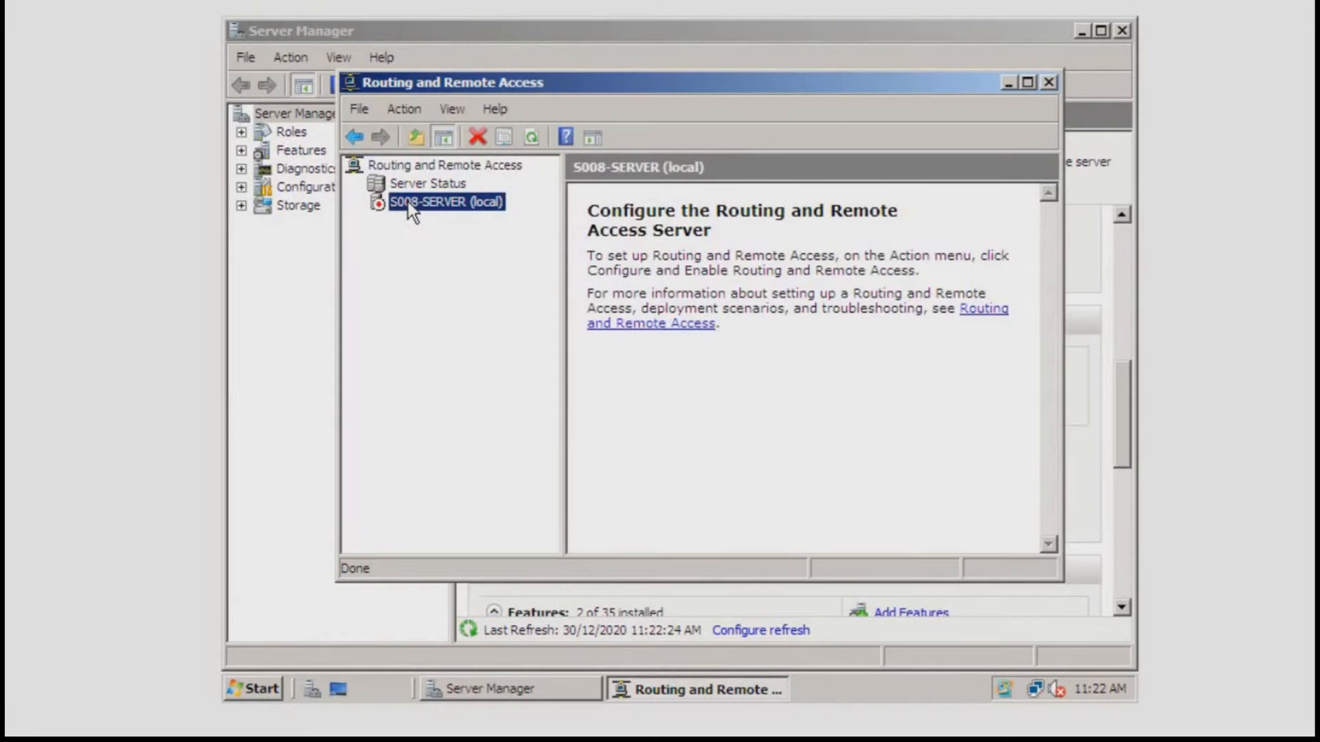
right_click(407, 200)
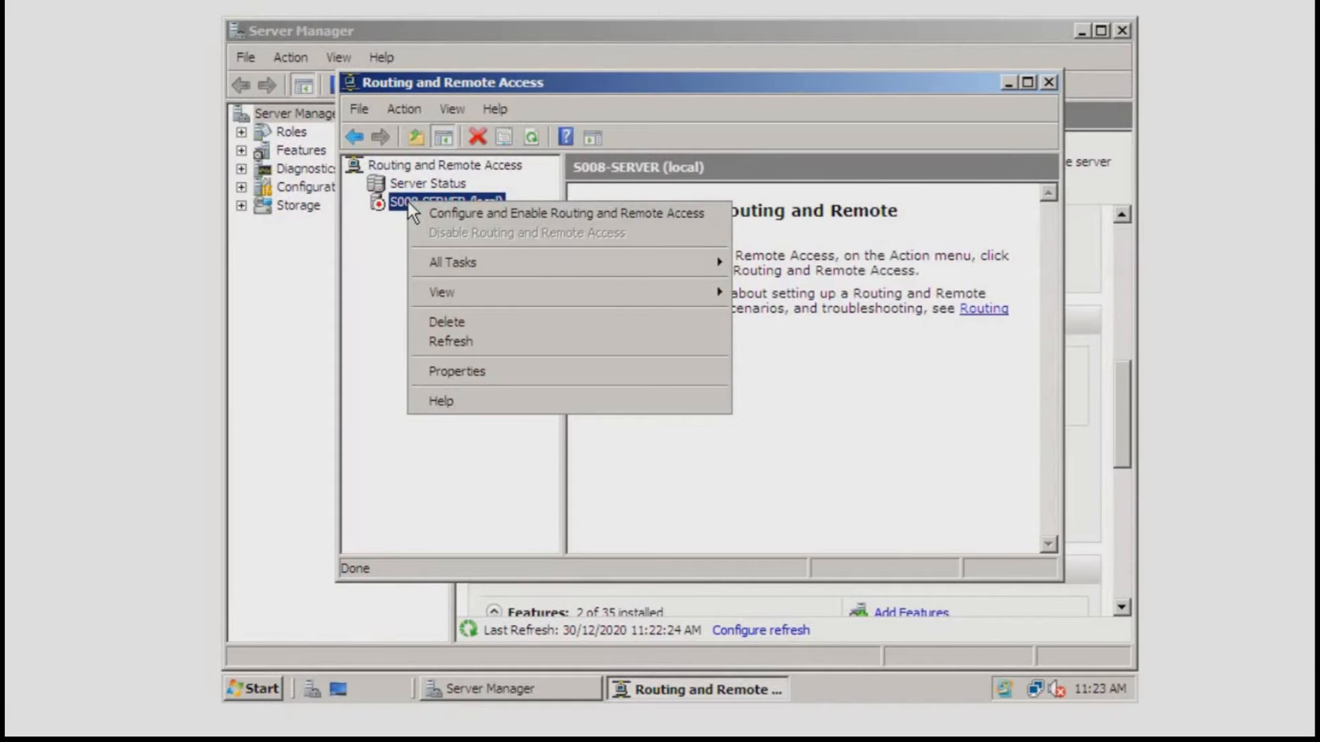
click(477, 216)
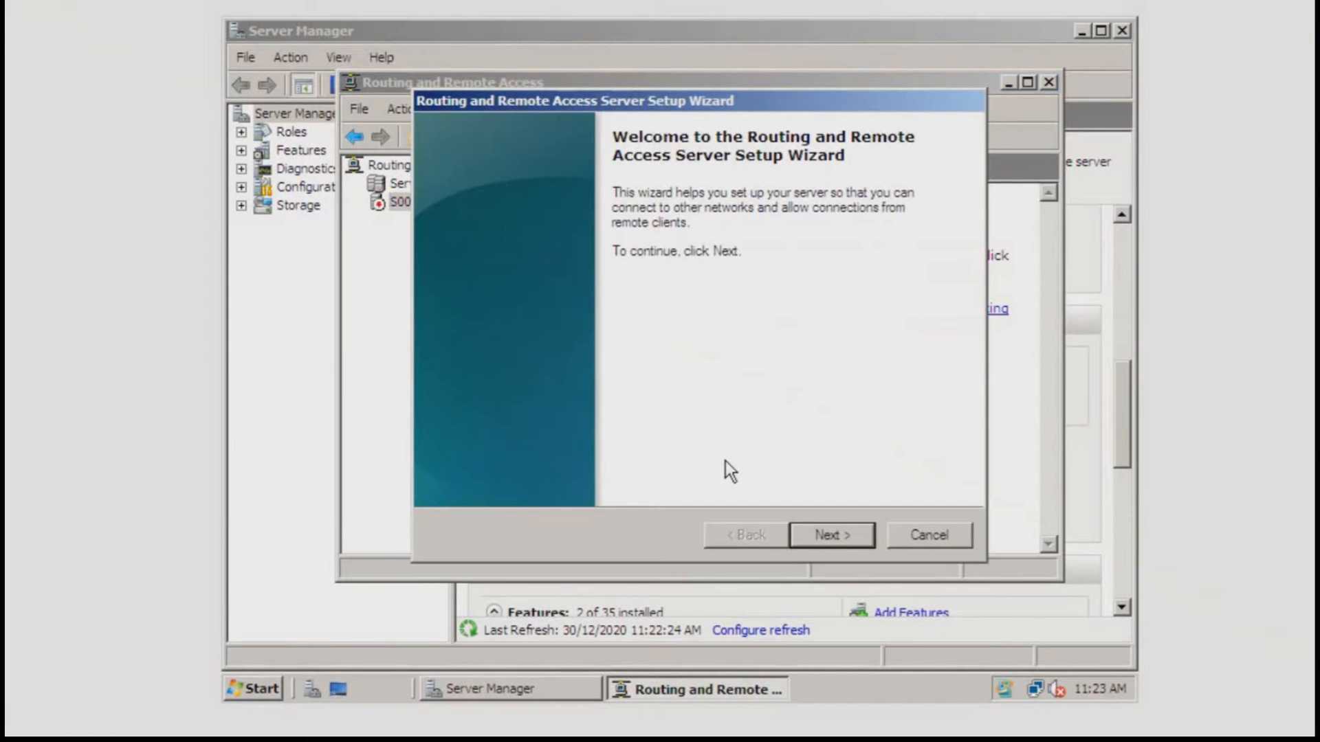
Configure S008-SERVER with a custom VPN access setup and start the Routing and Remote Access service.
click(844, 538)
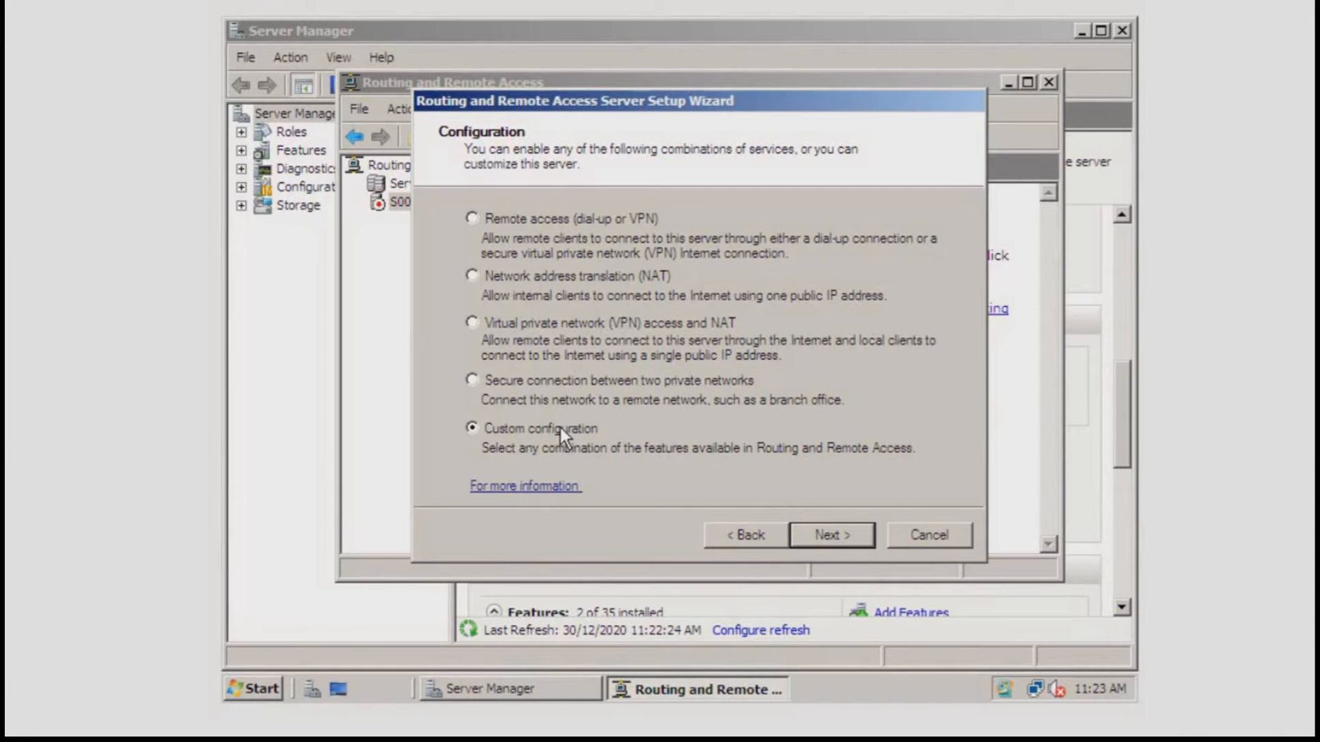
click(839, 537)
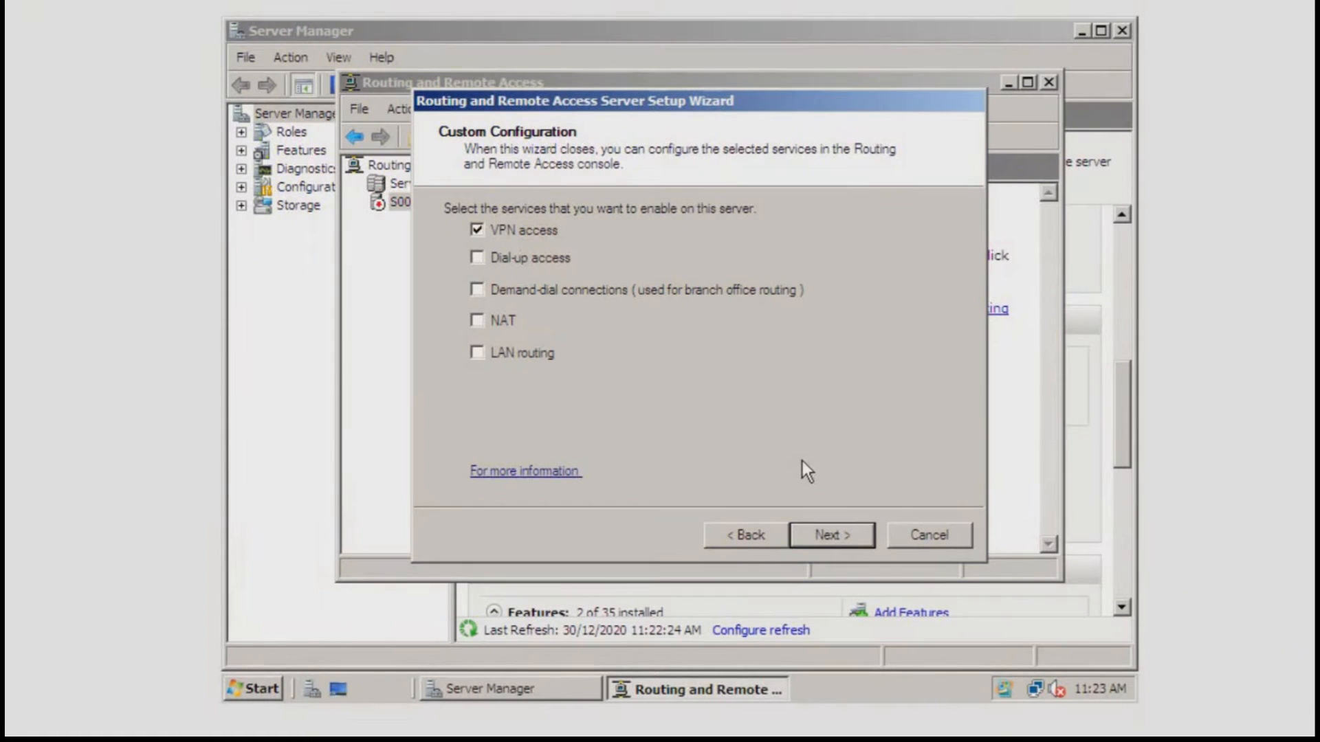
click(843, 535)
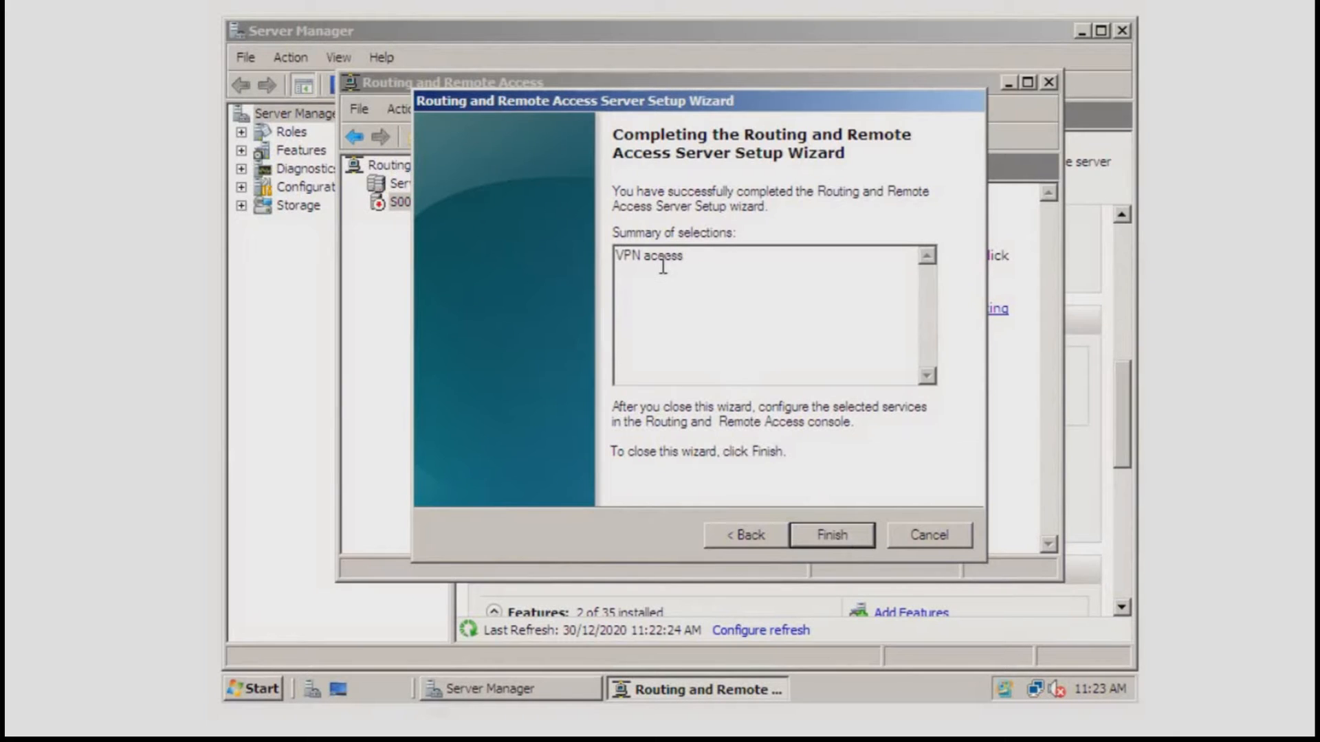
click(816, 528)
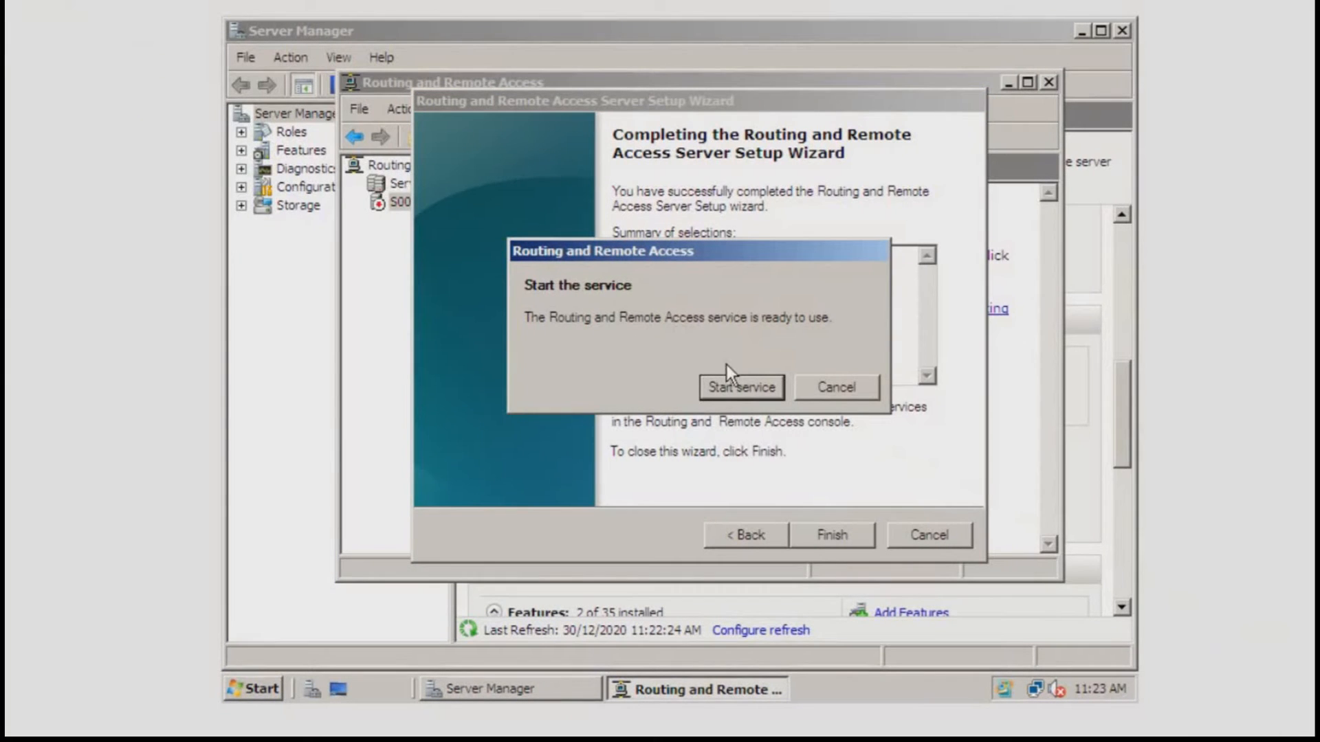
click(724, 387)
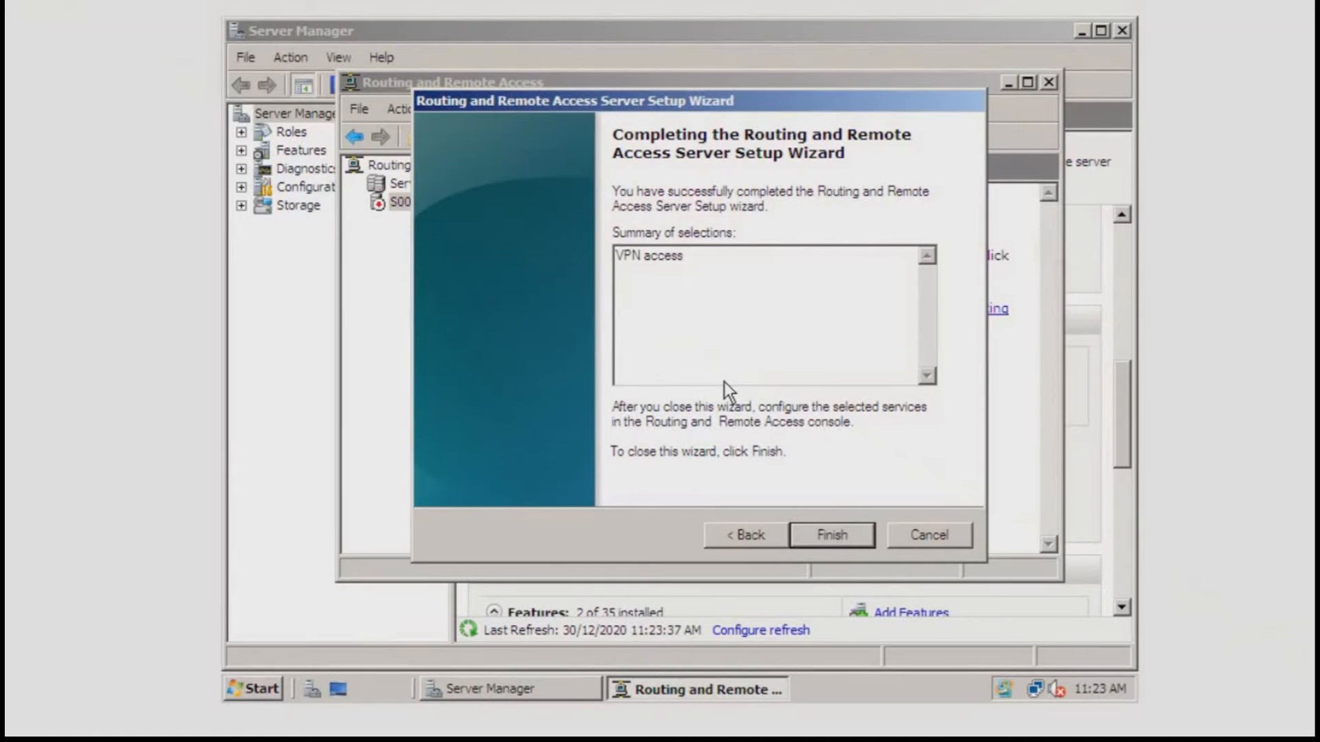
click(833, 534)
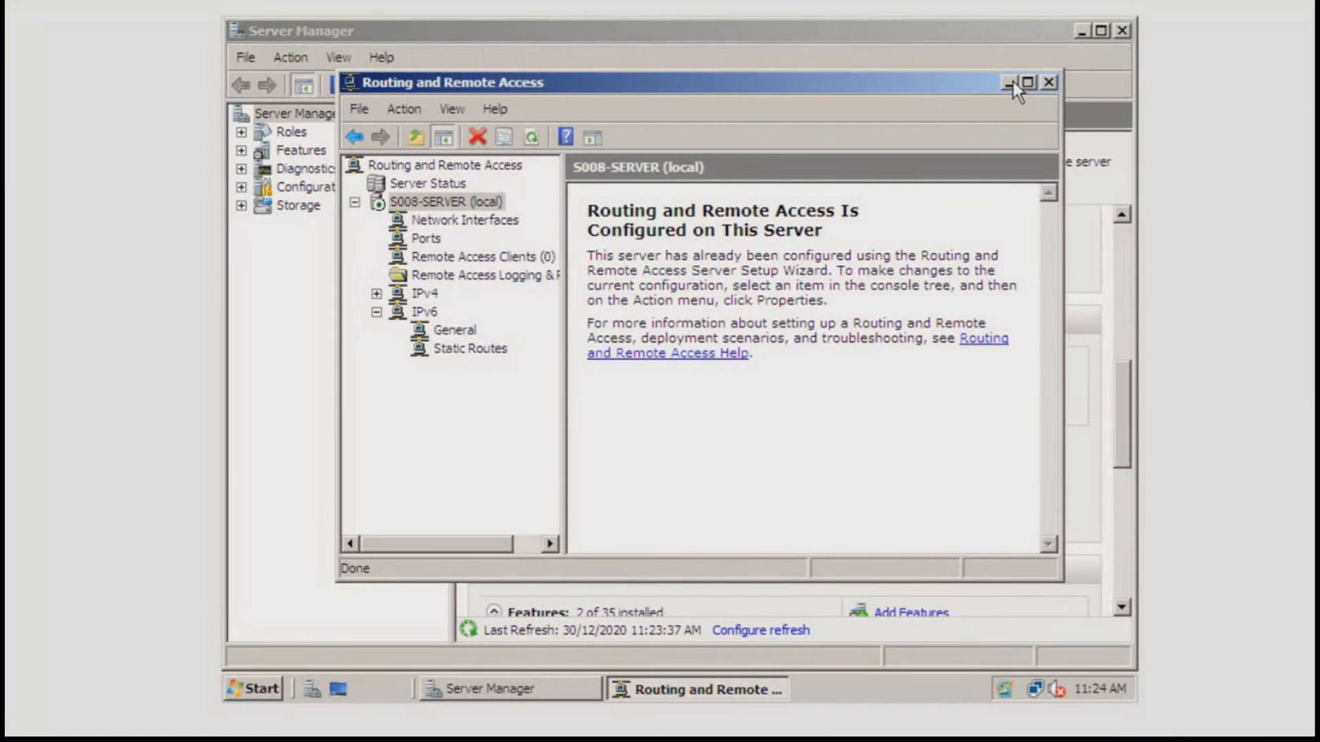
click(1009, 83)
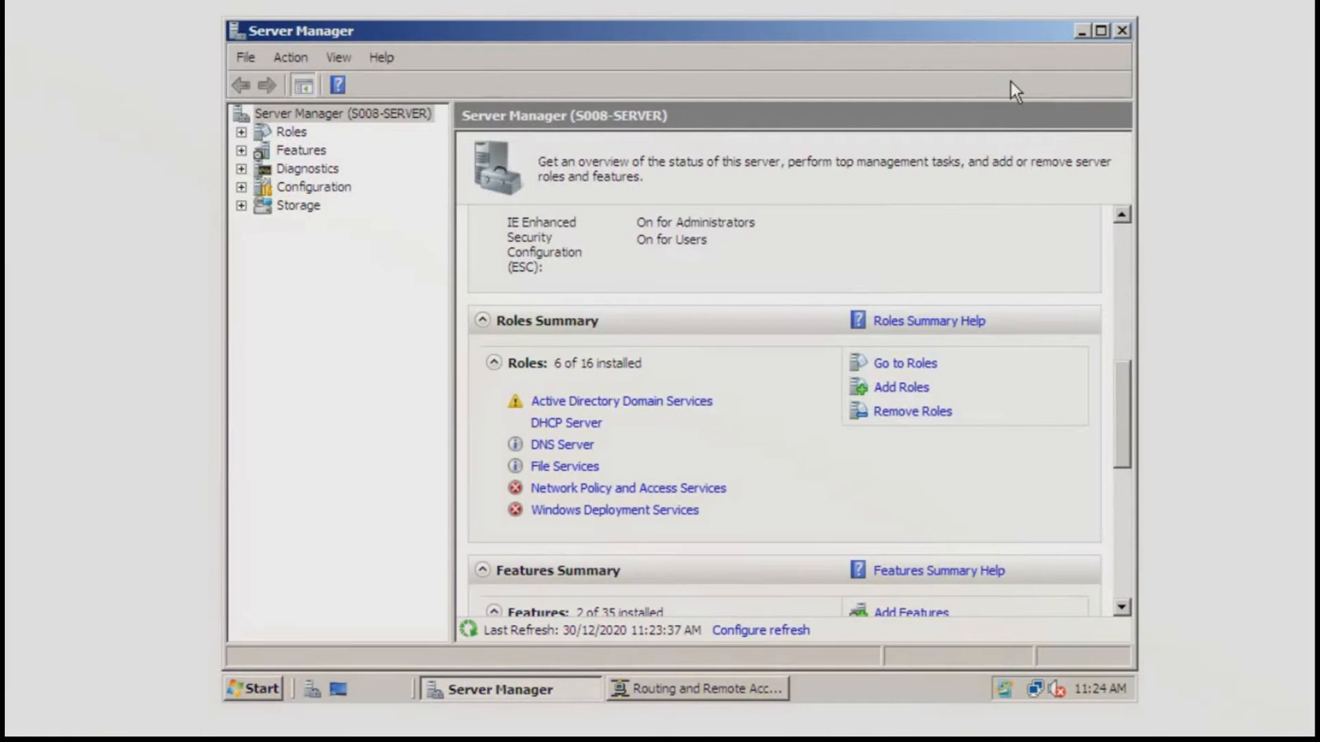
Open Active Directory Users and Computers from Administrative Tools.
click(255, 690)
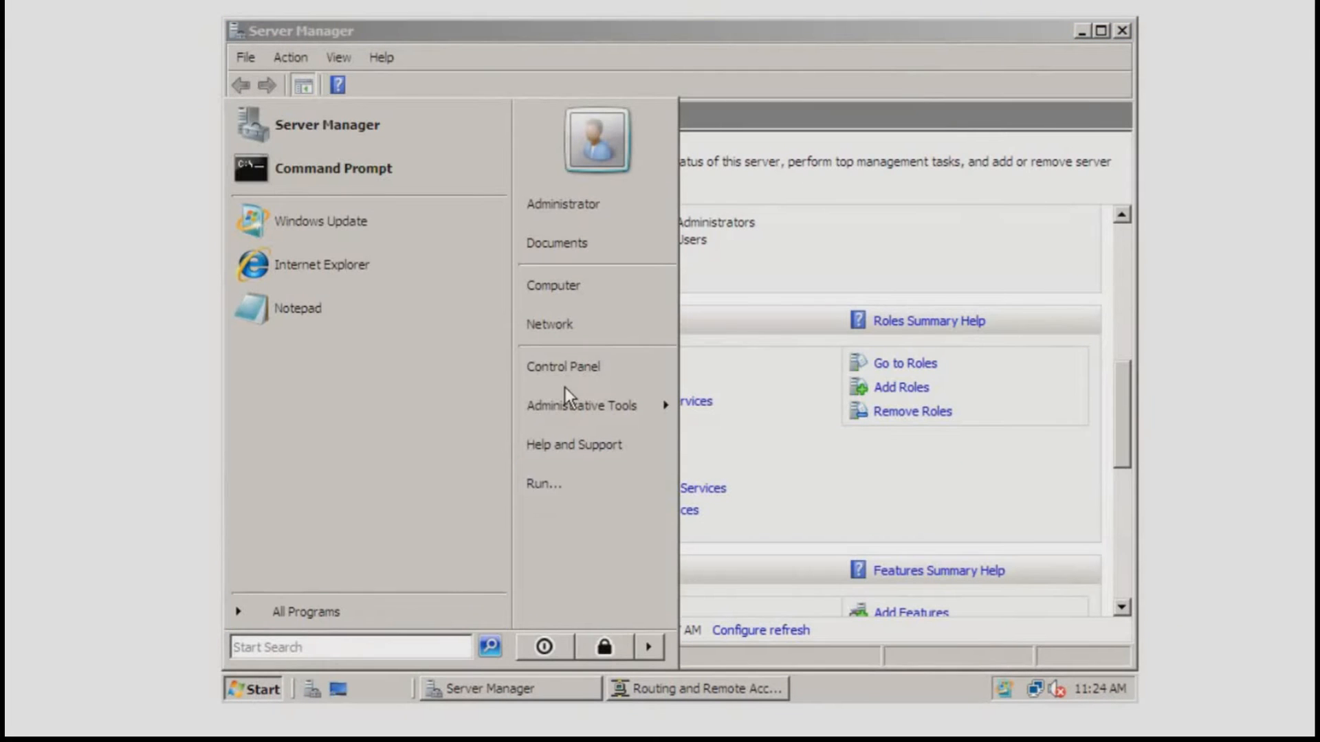
mouse_move(589, 406)
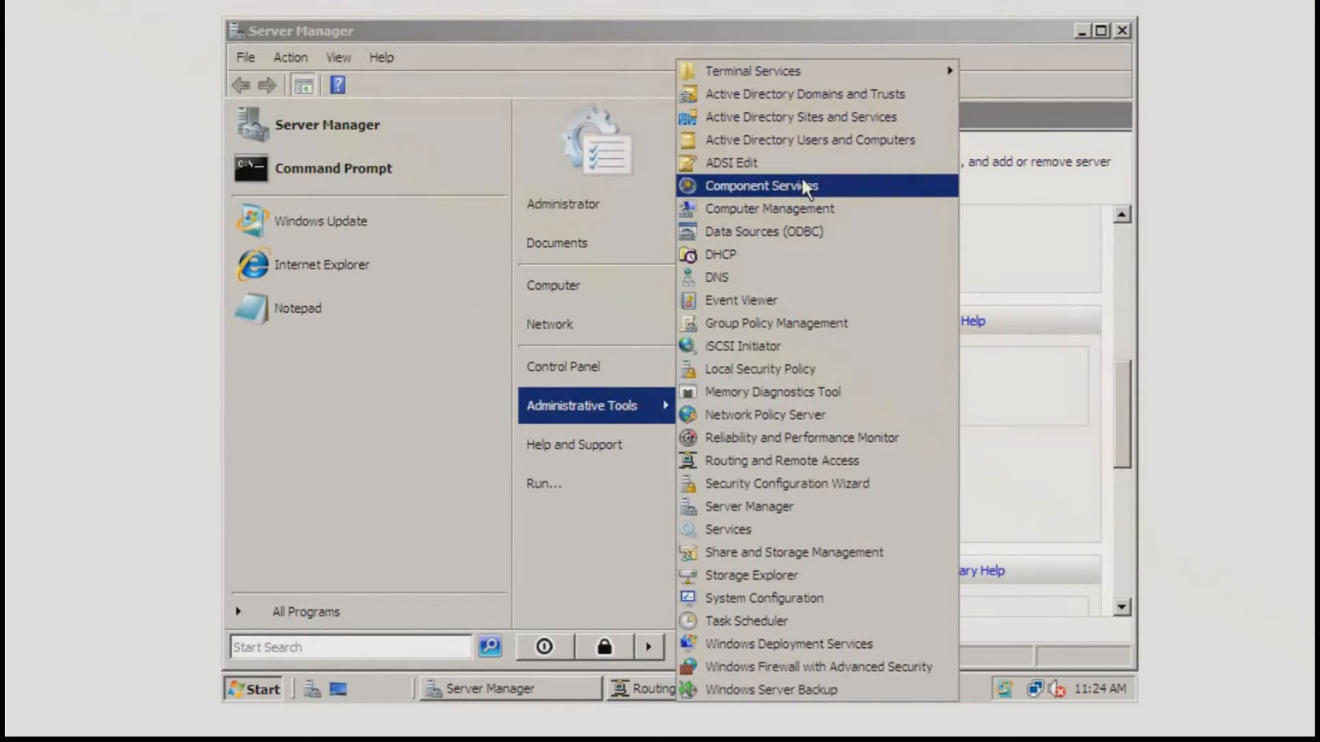
right_click(815, 142)
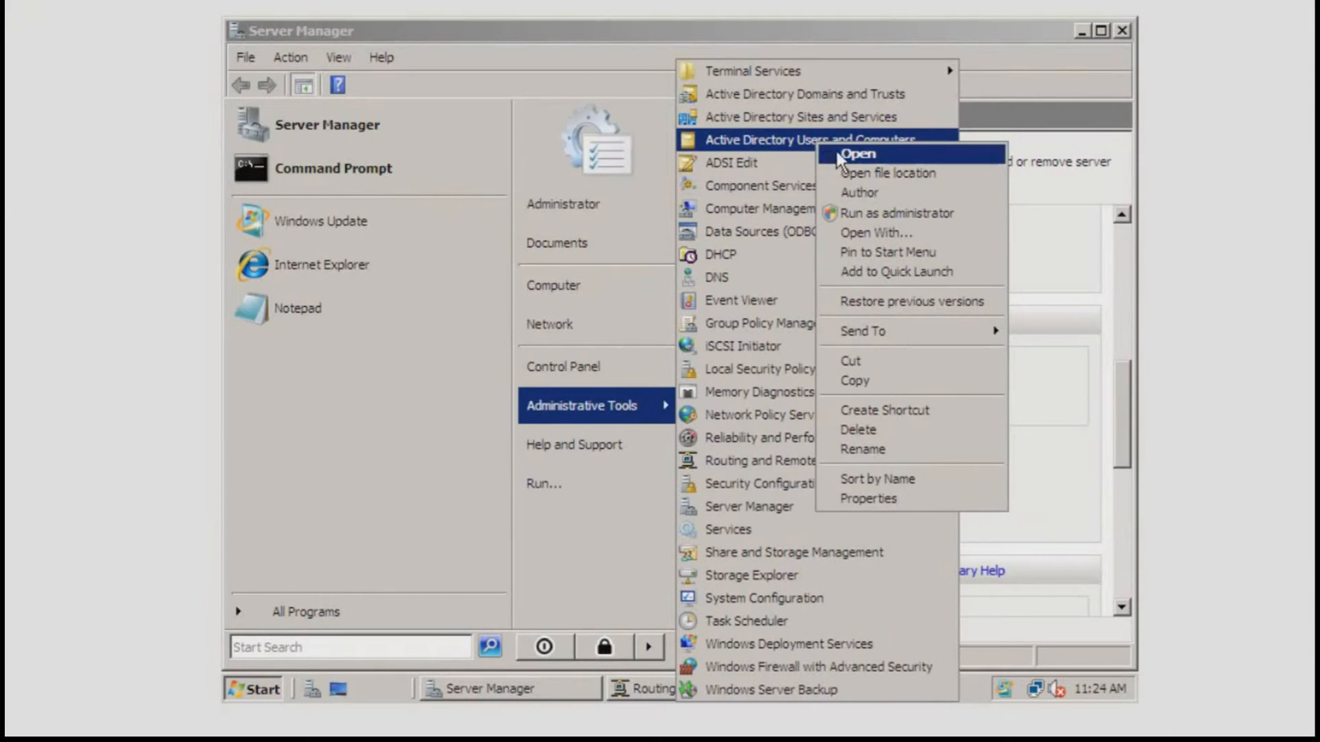
key(Escape)
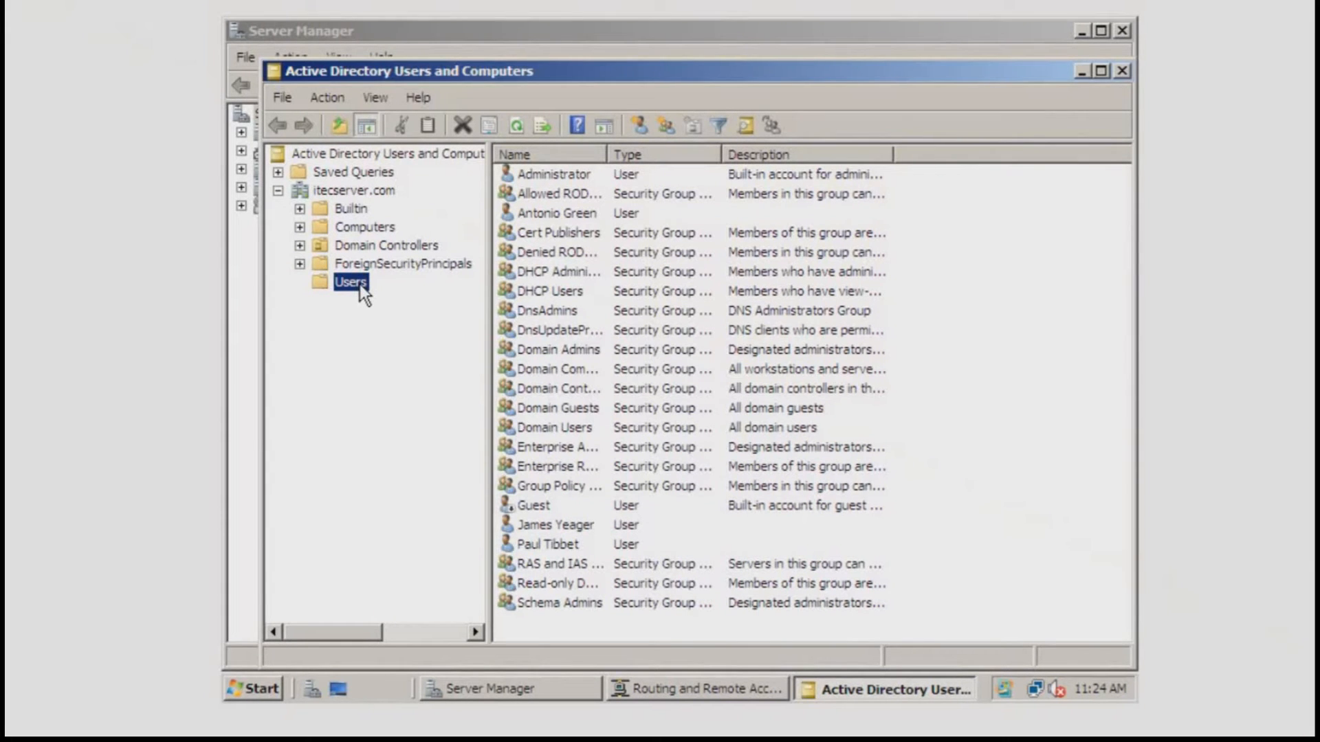
Set a domain user's dial-in network access permission to Allow access.
click(537, 543)
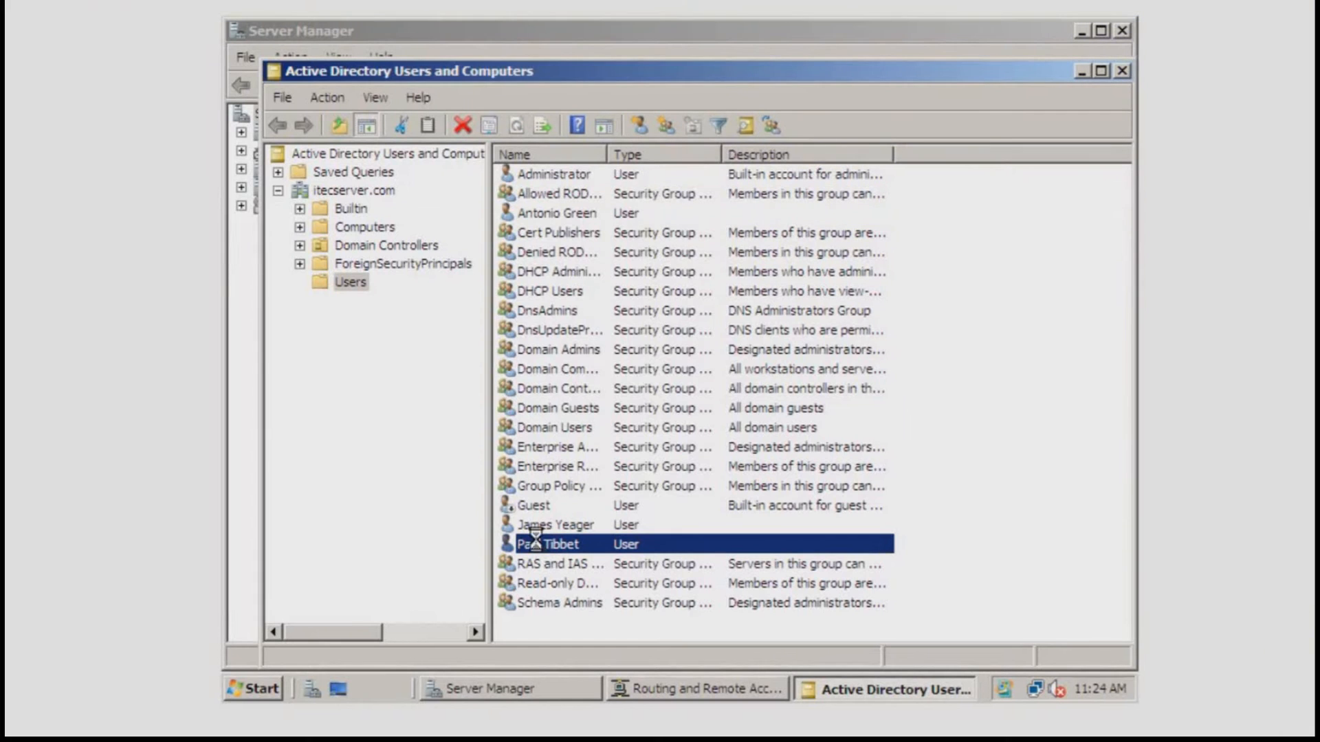
right_click(537, 543)
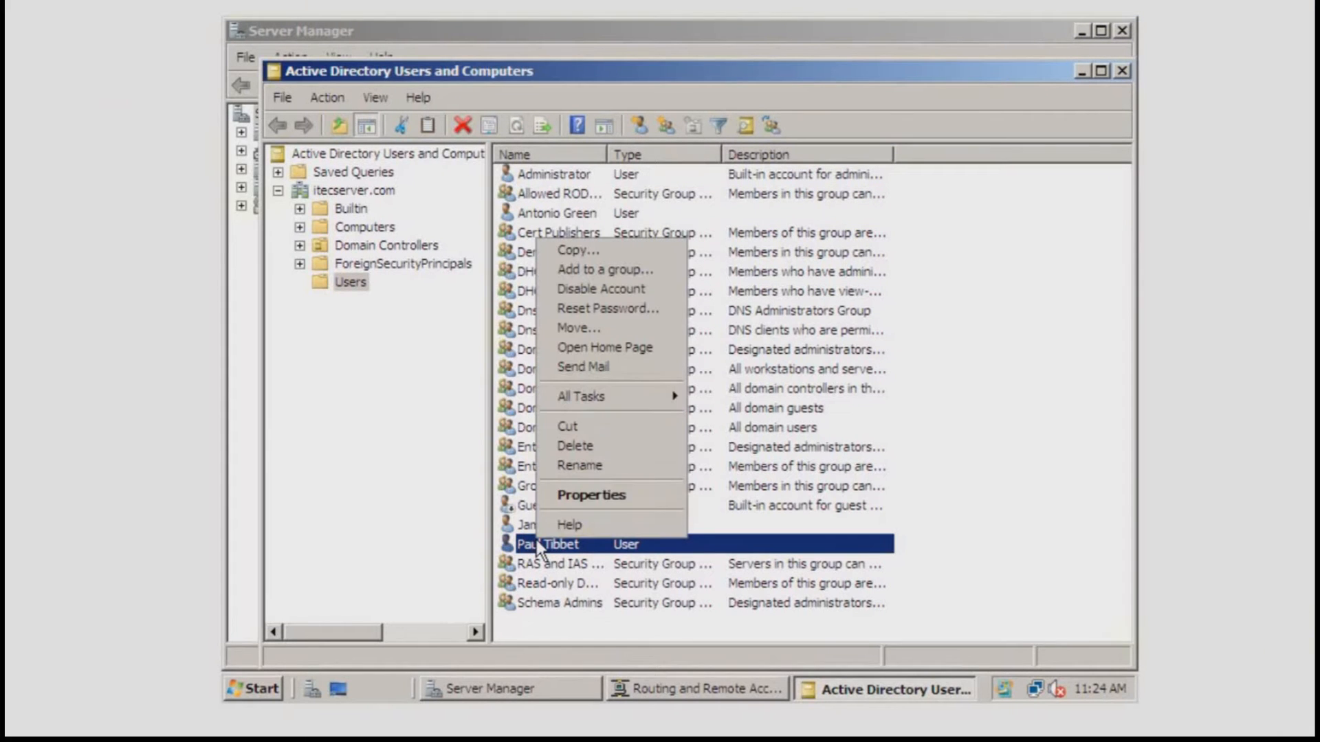
click(599, 496)
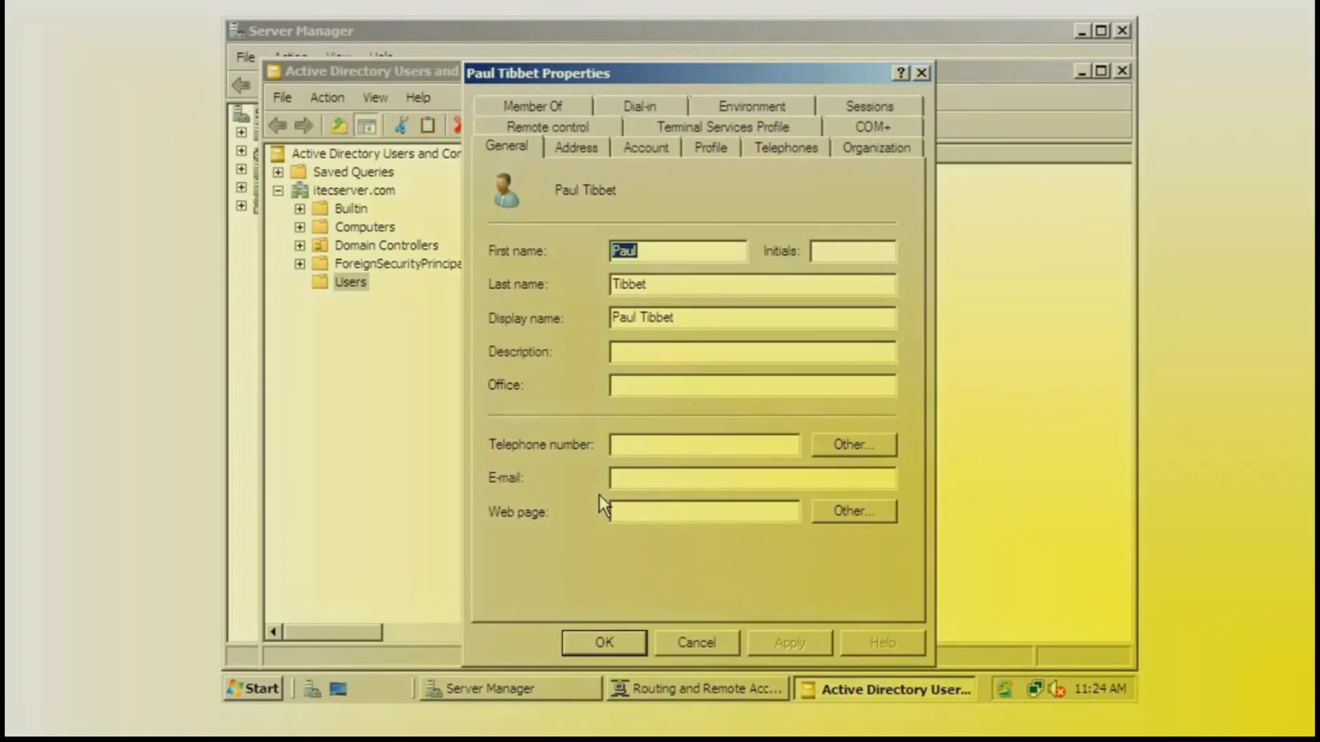
click(649, 98)
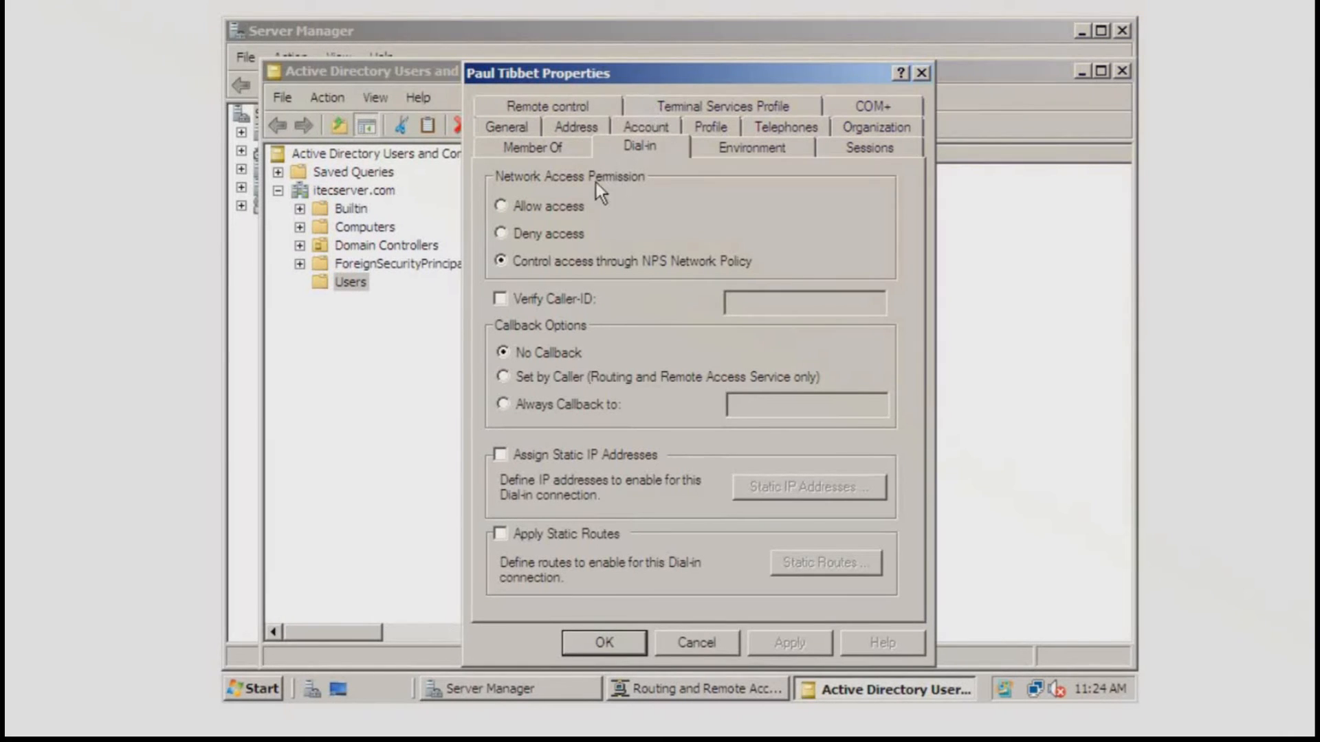
click(550, 207)
click(616, 650)
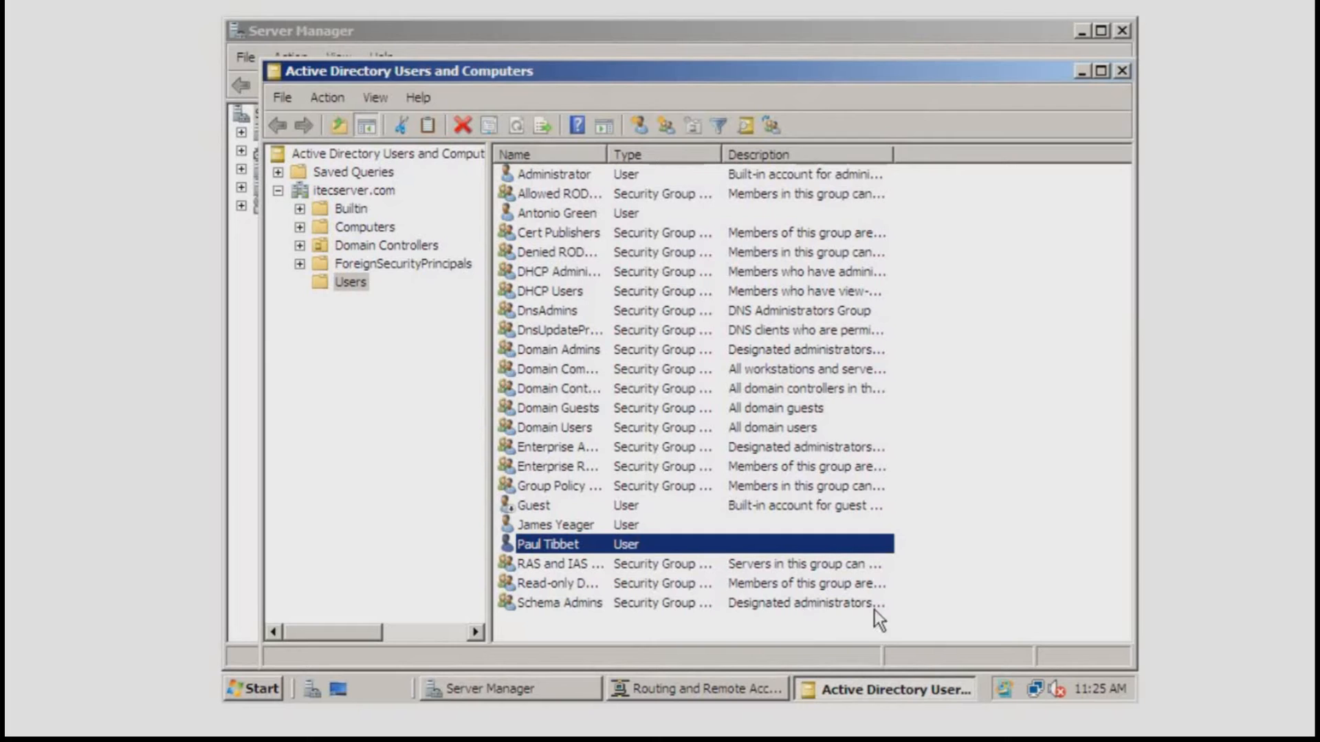
Bring the Windows 7 client virtual machine to the front.
click(1012, 540)
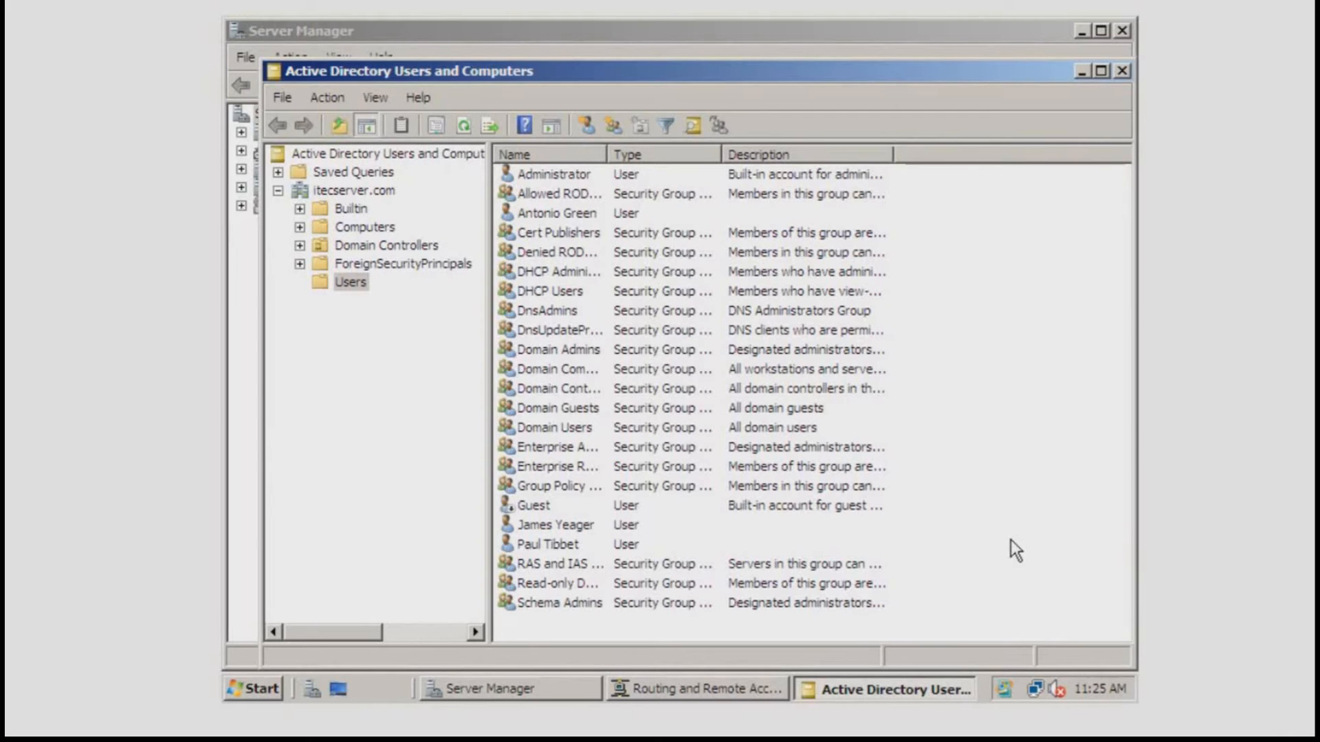
mouse_move(711, 740)
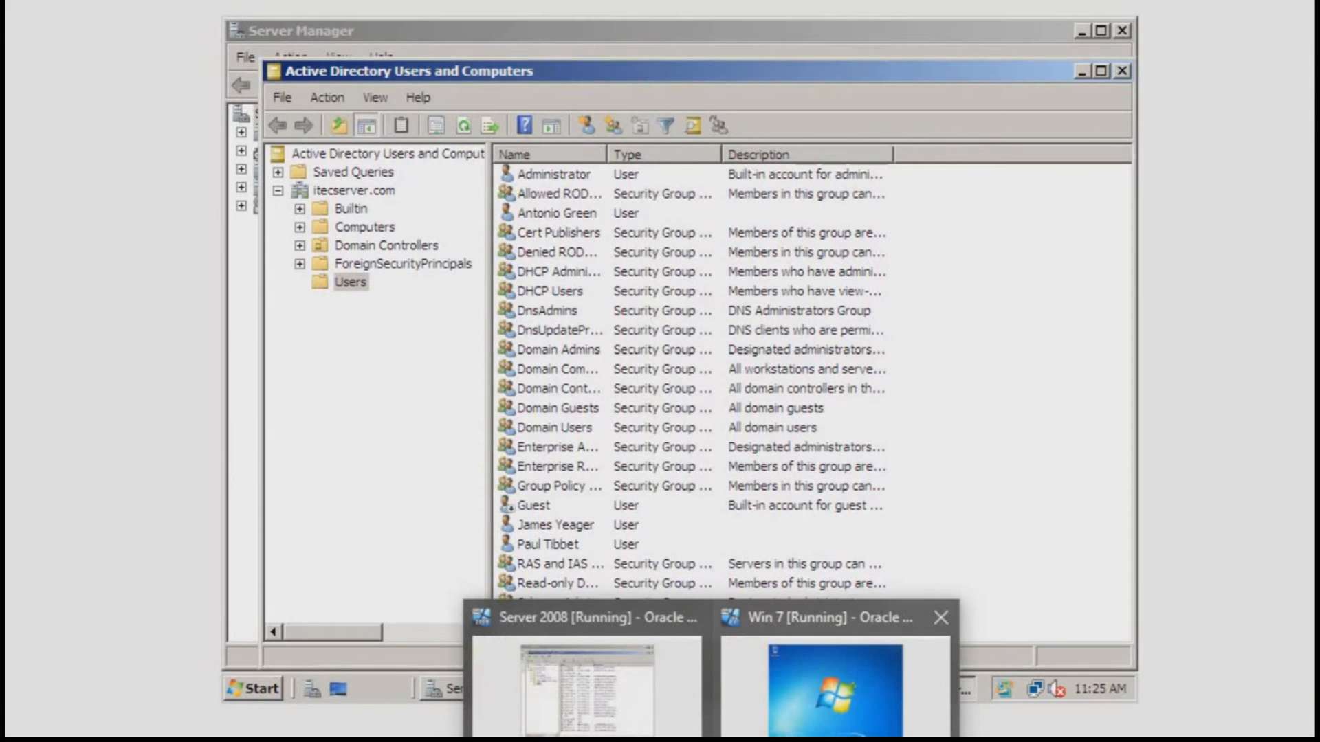
click(823, 701)
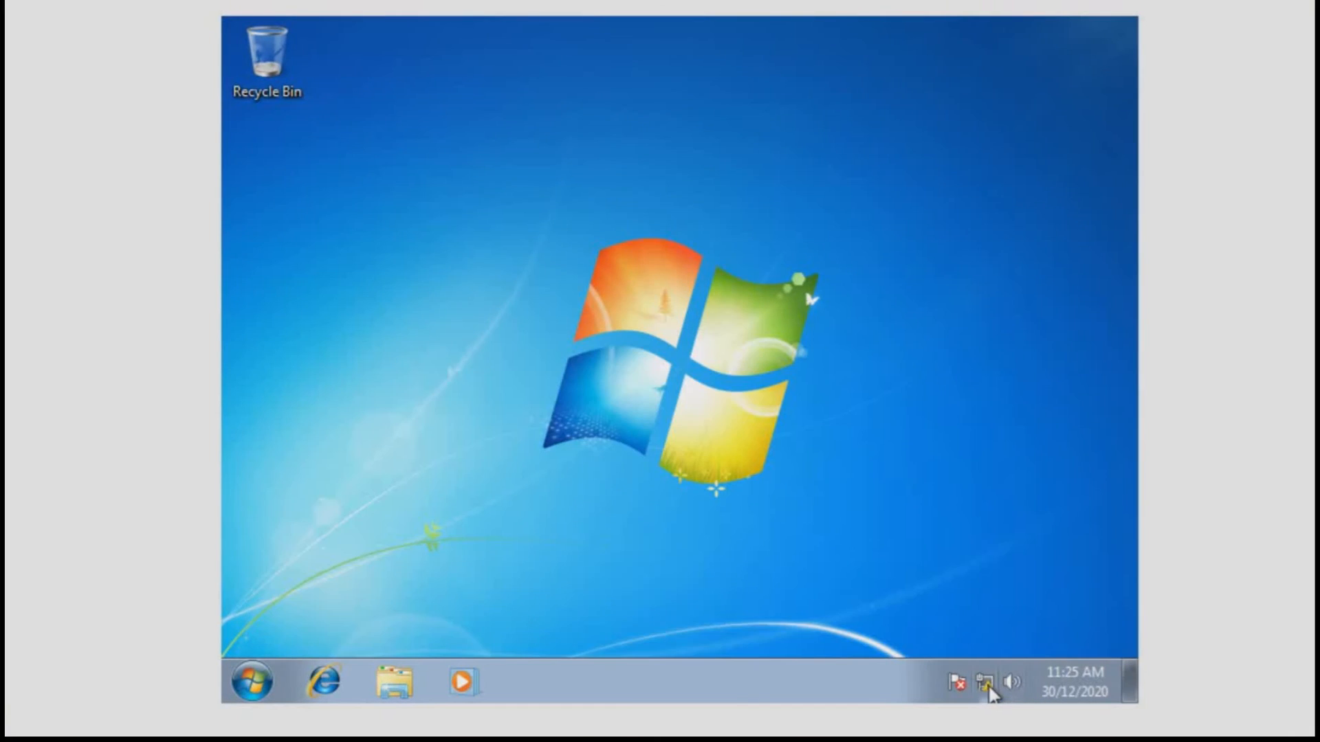
Start a Connect to a Workplace VPN connection over the Internet, deferring the Internet setup.
right_click(986, 686)
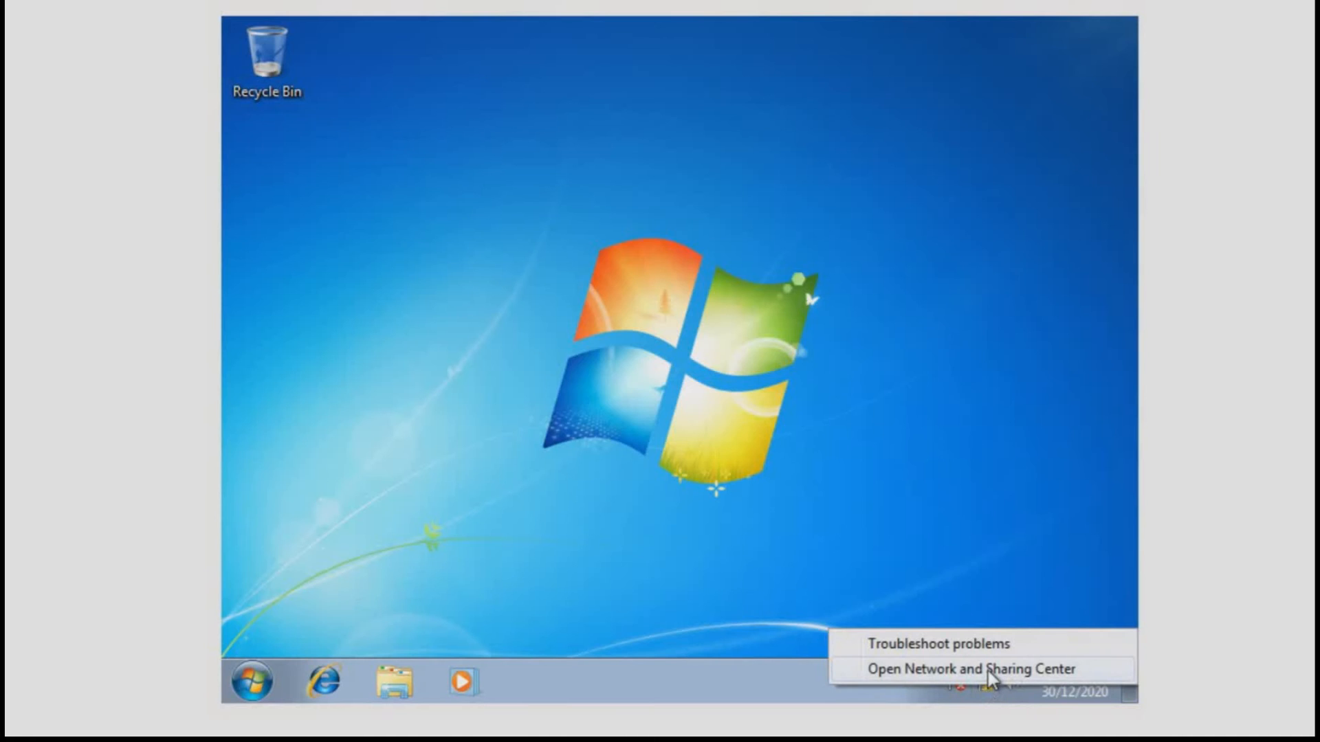
click(988, 669)
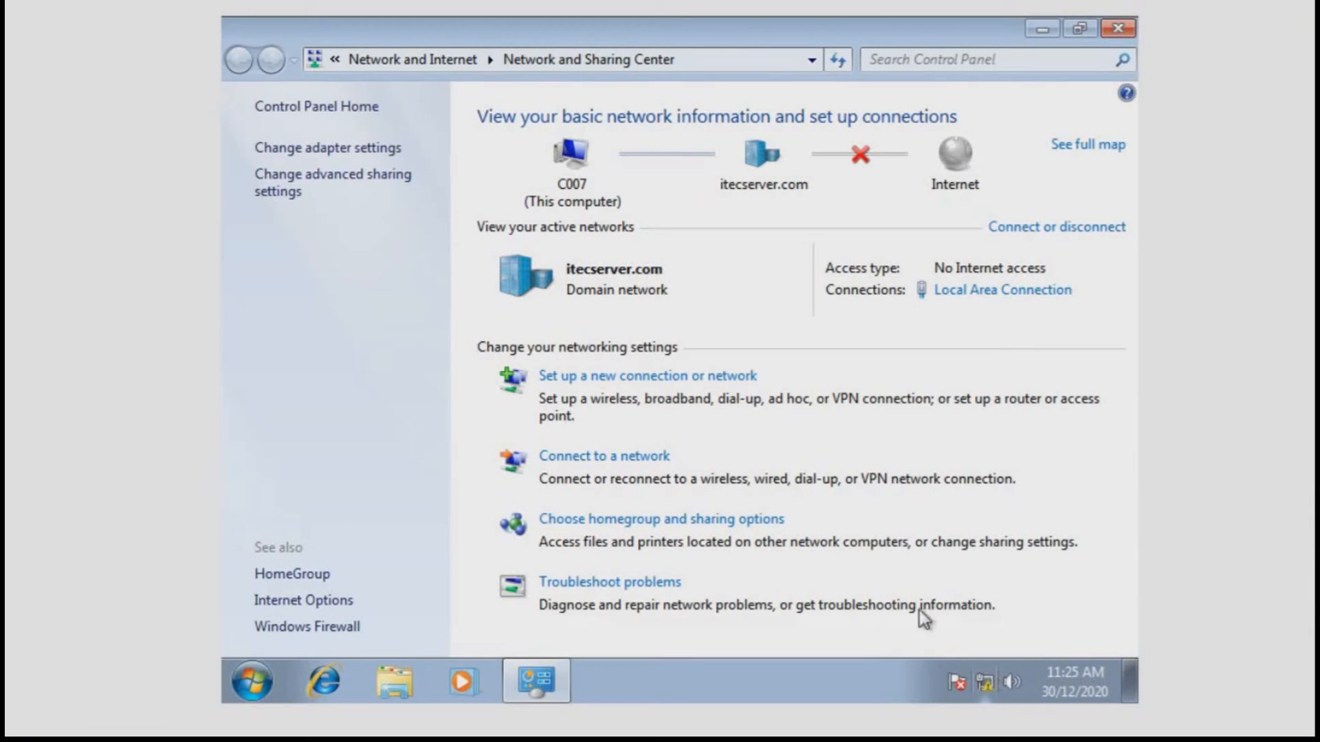
click(678, 377)
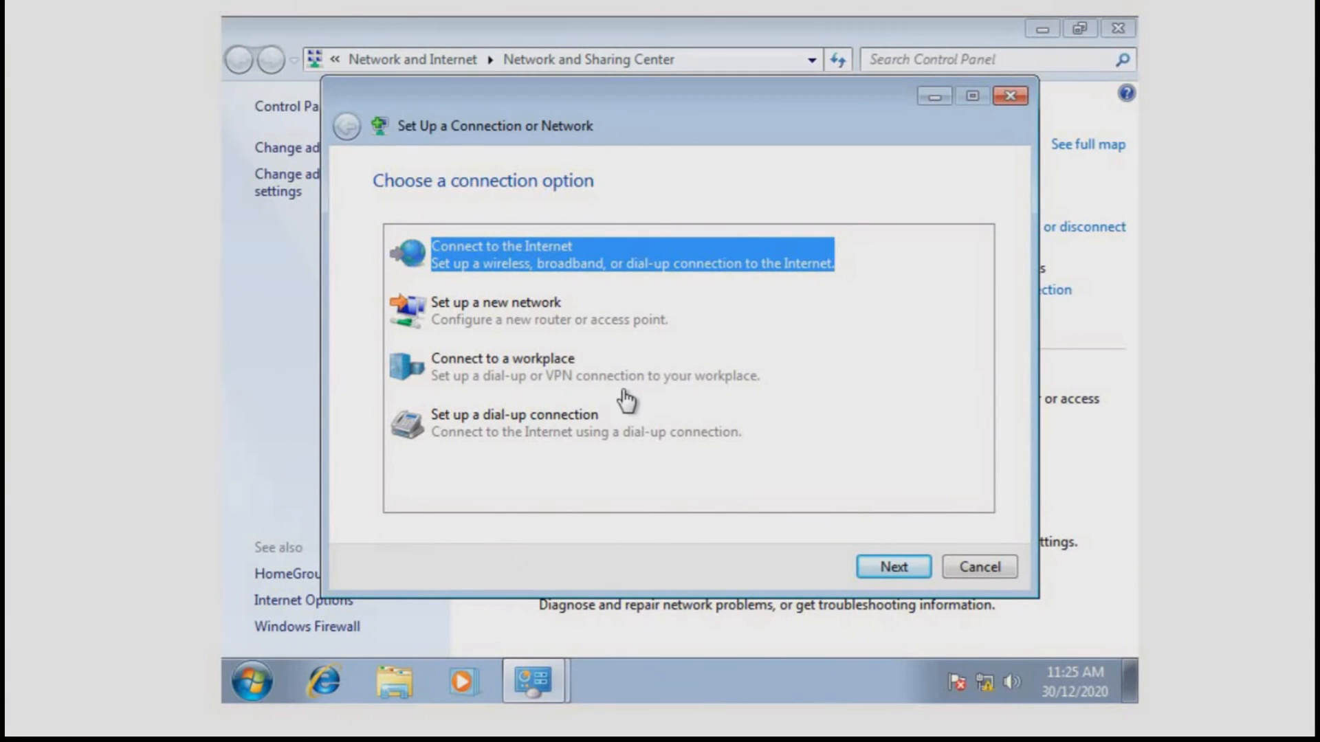
click(592, 392)
double_click(593, 392)
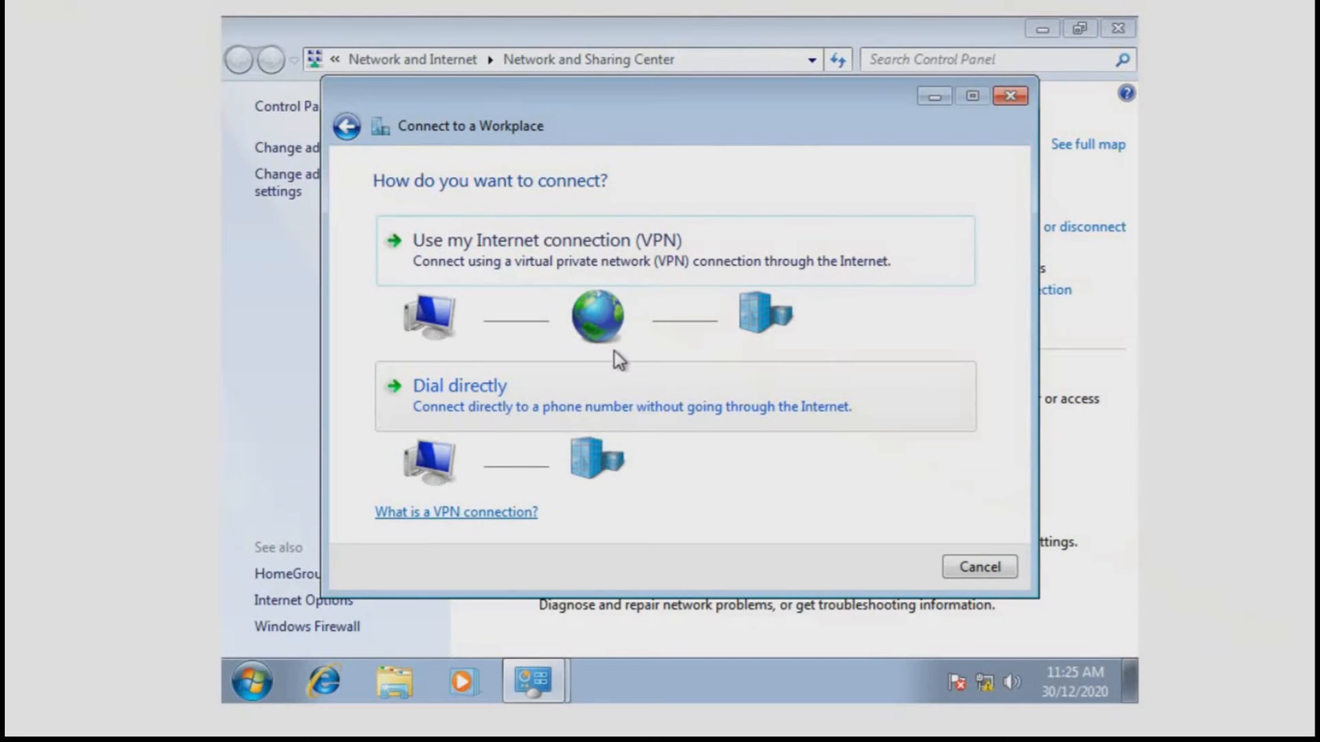
click(719, 256)
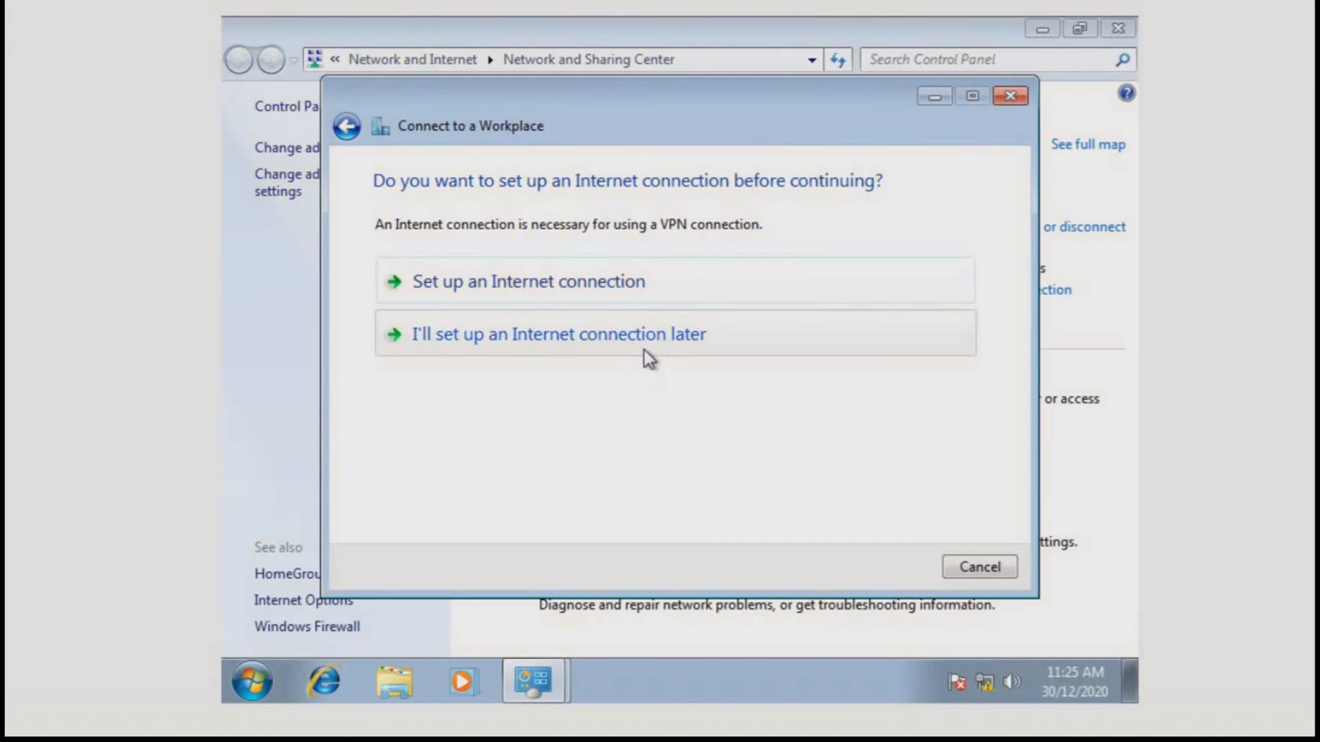
click(650, 359)
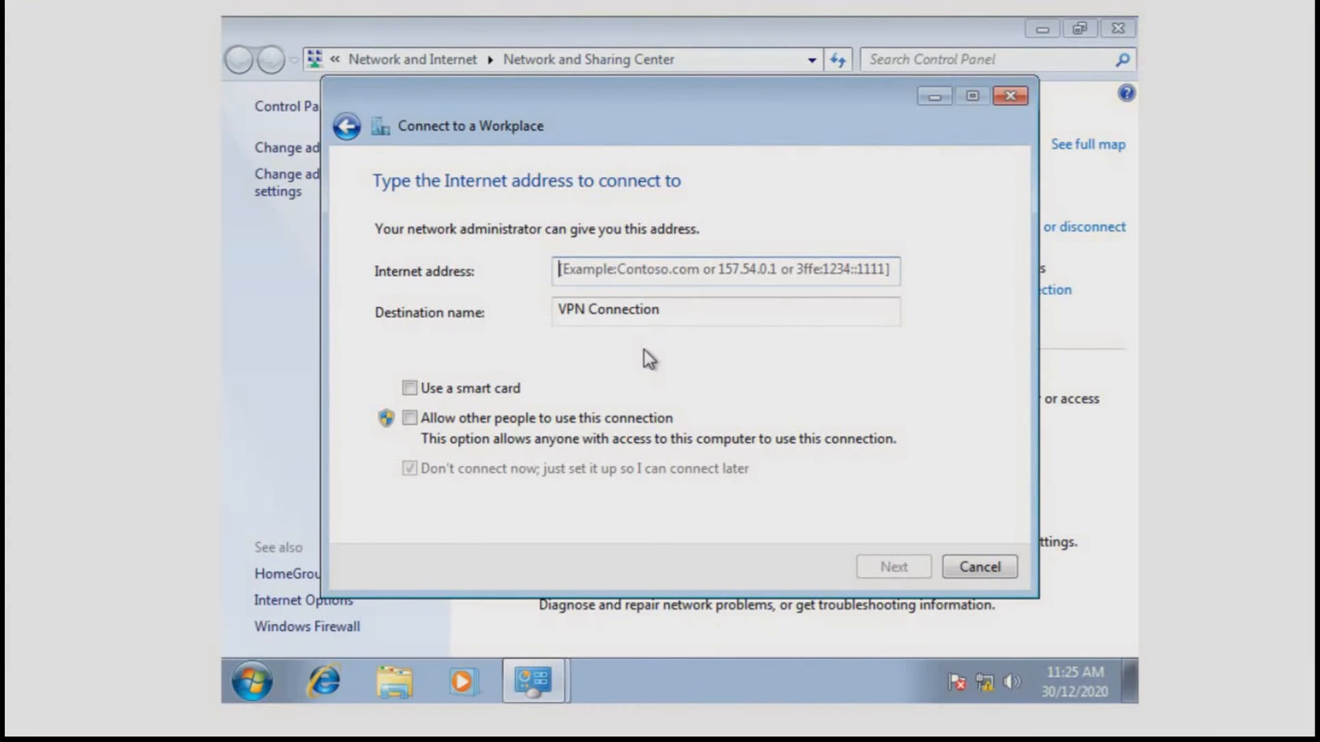
Set the VPN server address to 192.168.56.10 and name the connection ITEC VPN Connection.
text(1)
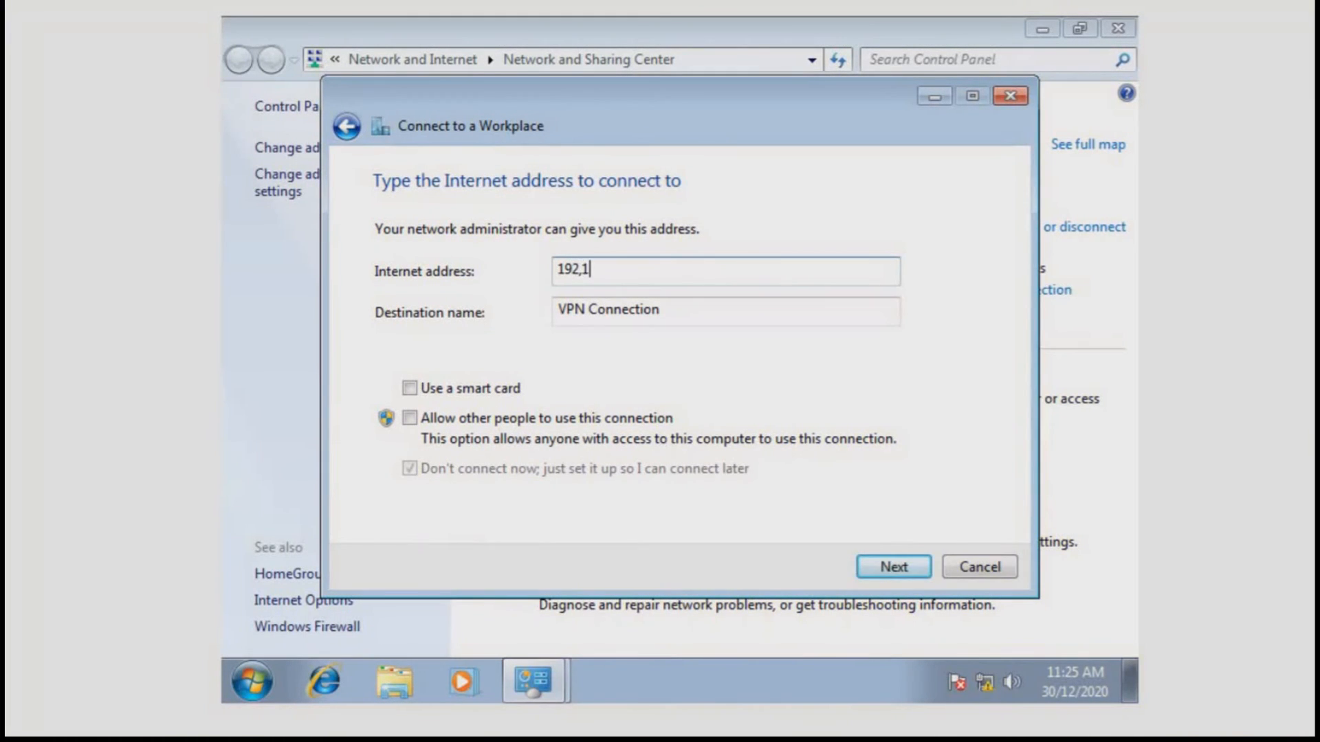
text(92.168,)
key(BackSpace)
key(BackSpace)
key(BackSpace)
key(BackSpace)
key(BackSpace)
text(.q)
key(BackSpace)
text(168.56.10)
triple_click(702, 322)
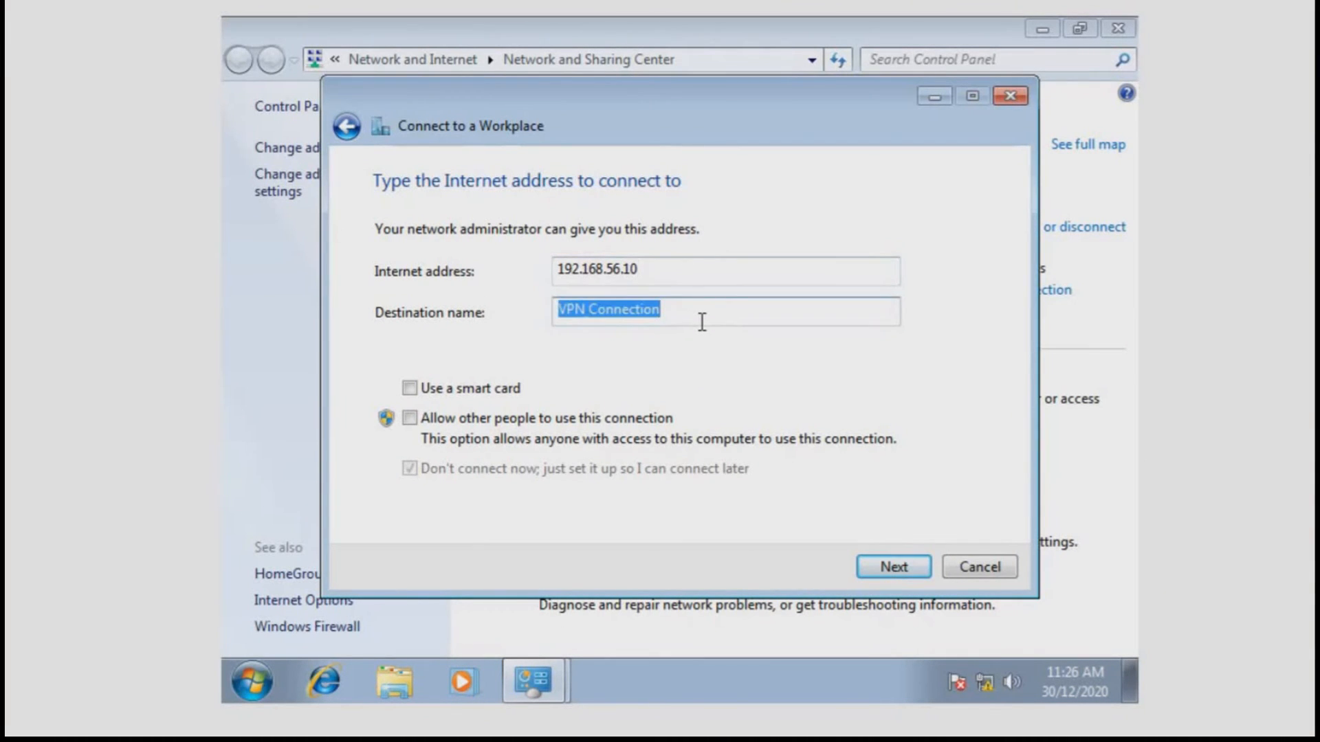
click(702, 322)
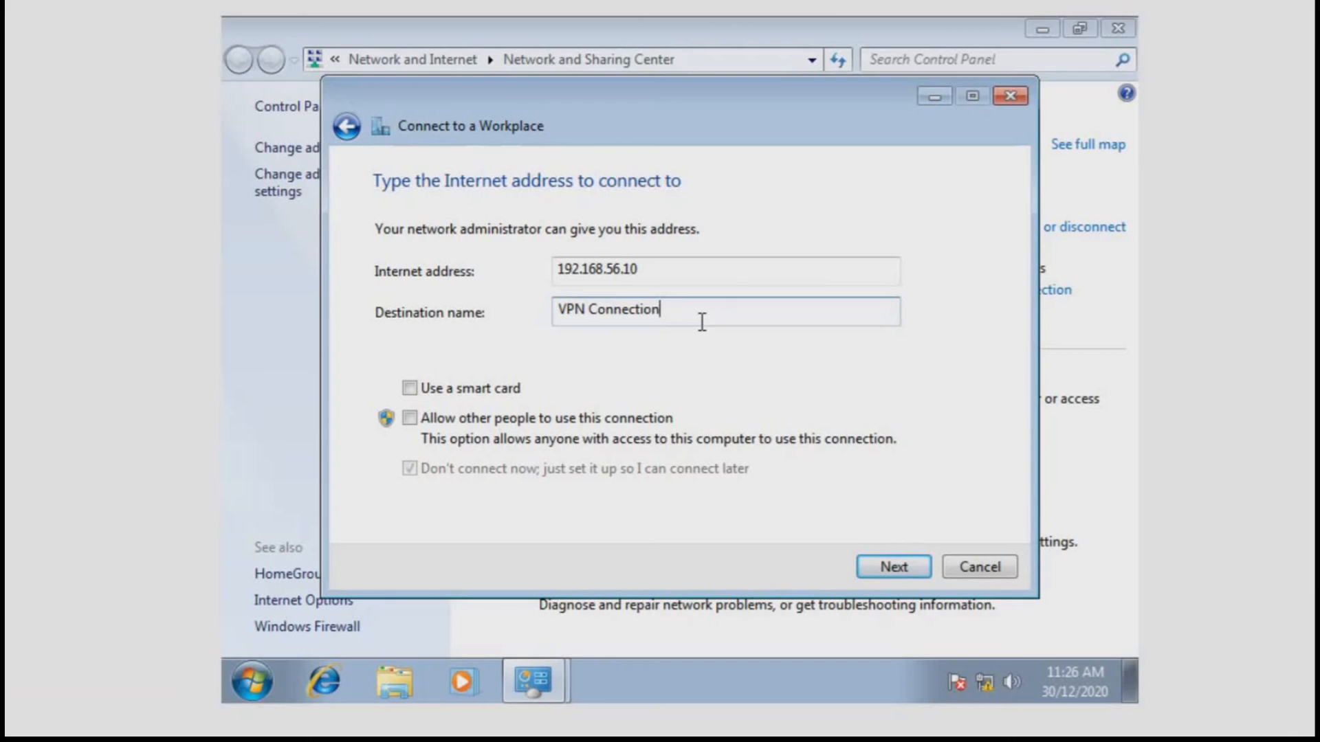
key(Left)
key(Left)
key(Left)
key(Left)
key(Left)
key(Left)
key(Left)
key(Left)
key(Left)
key(Left)
key(Left)
key(Left)
key(Left)
key(Left)
text(ITEC)
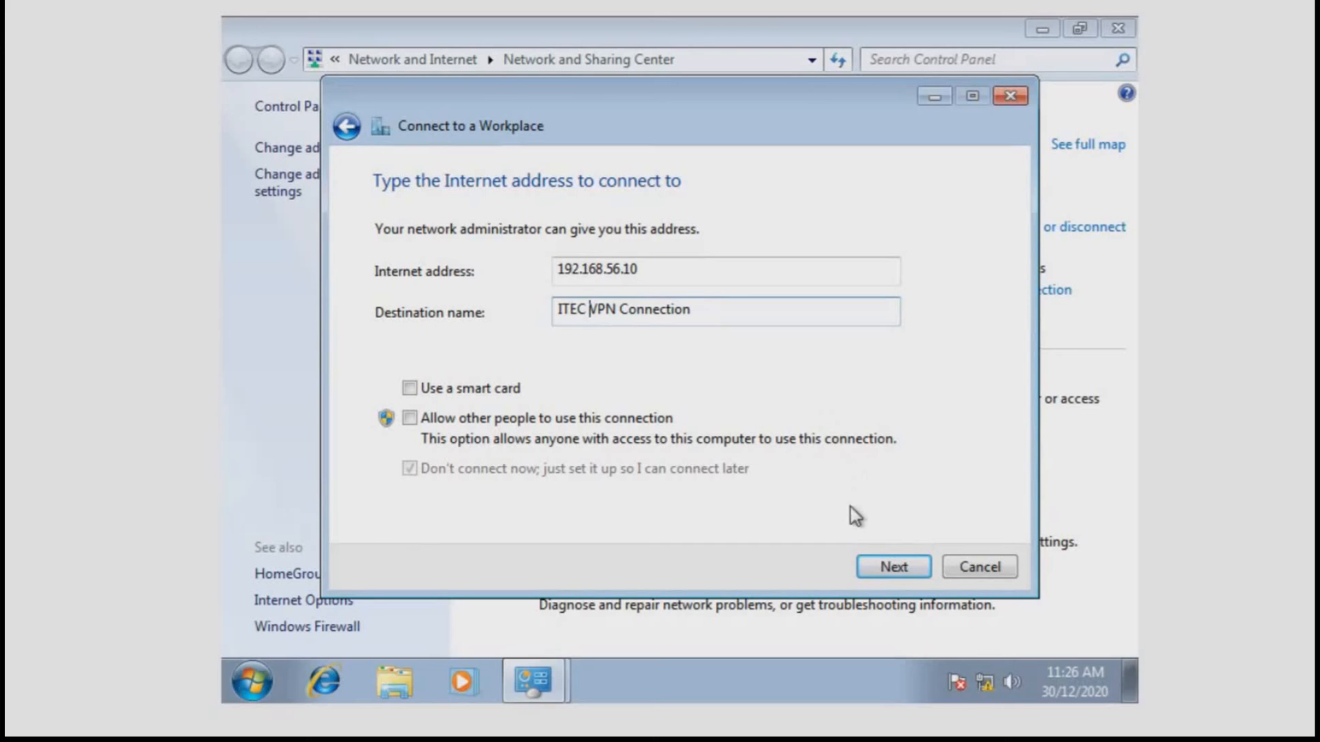
click(891, 567)
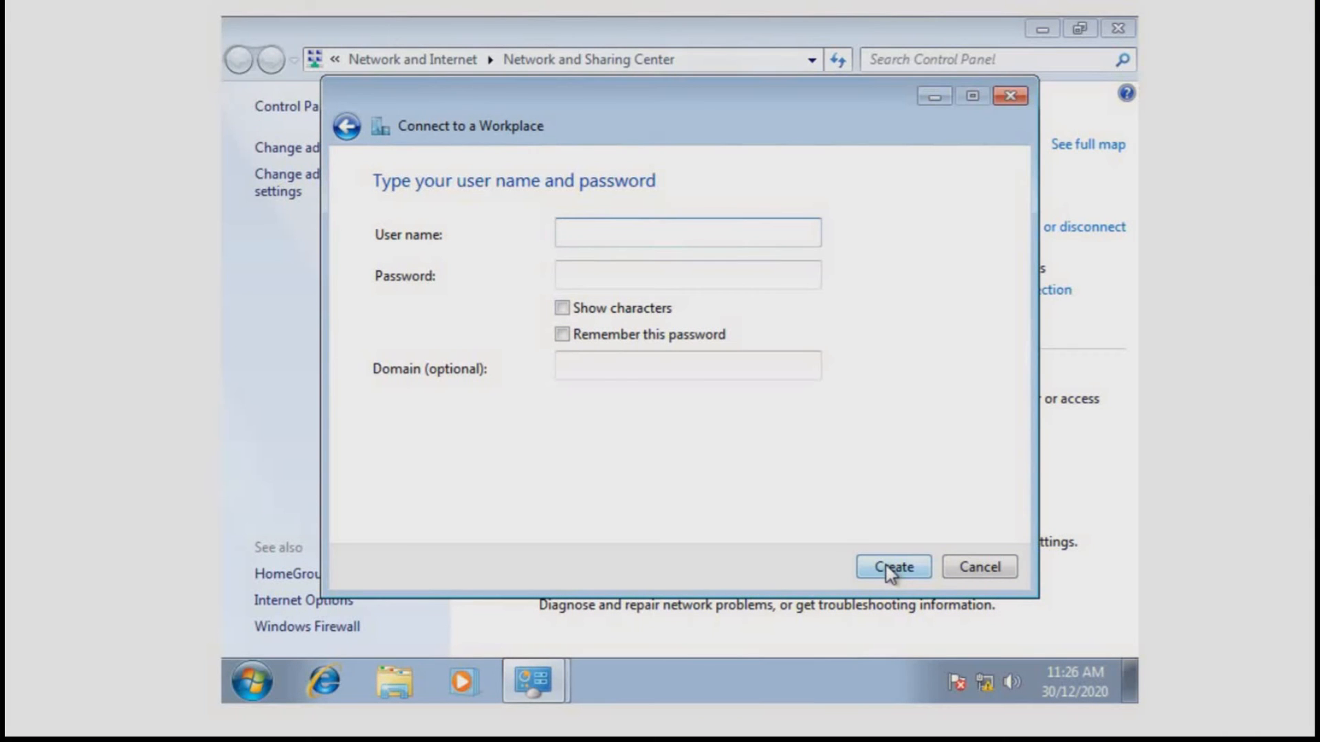
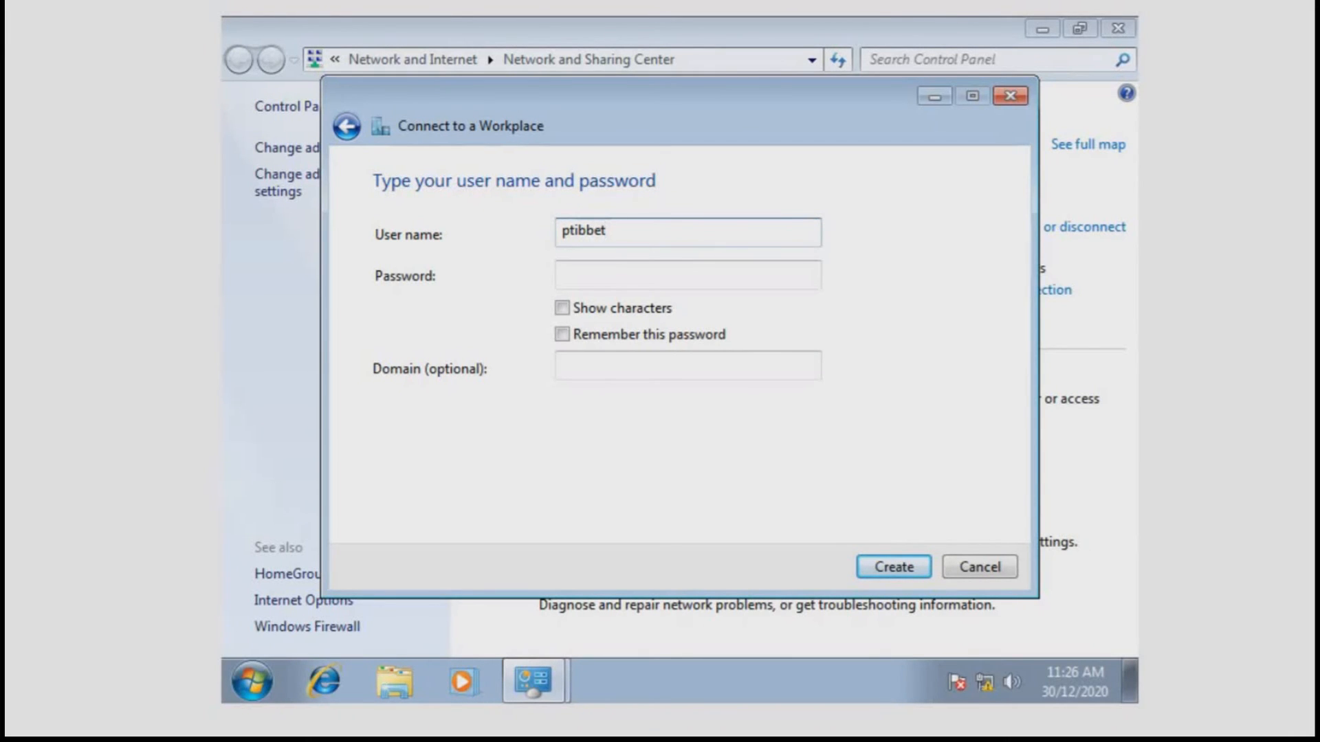
Enter the domain user's name and password, remember the password, and create the VPN connection.
text(@itecserver)
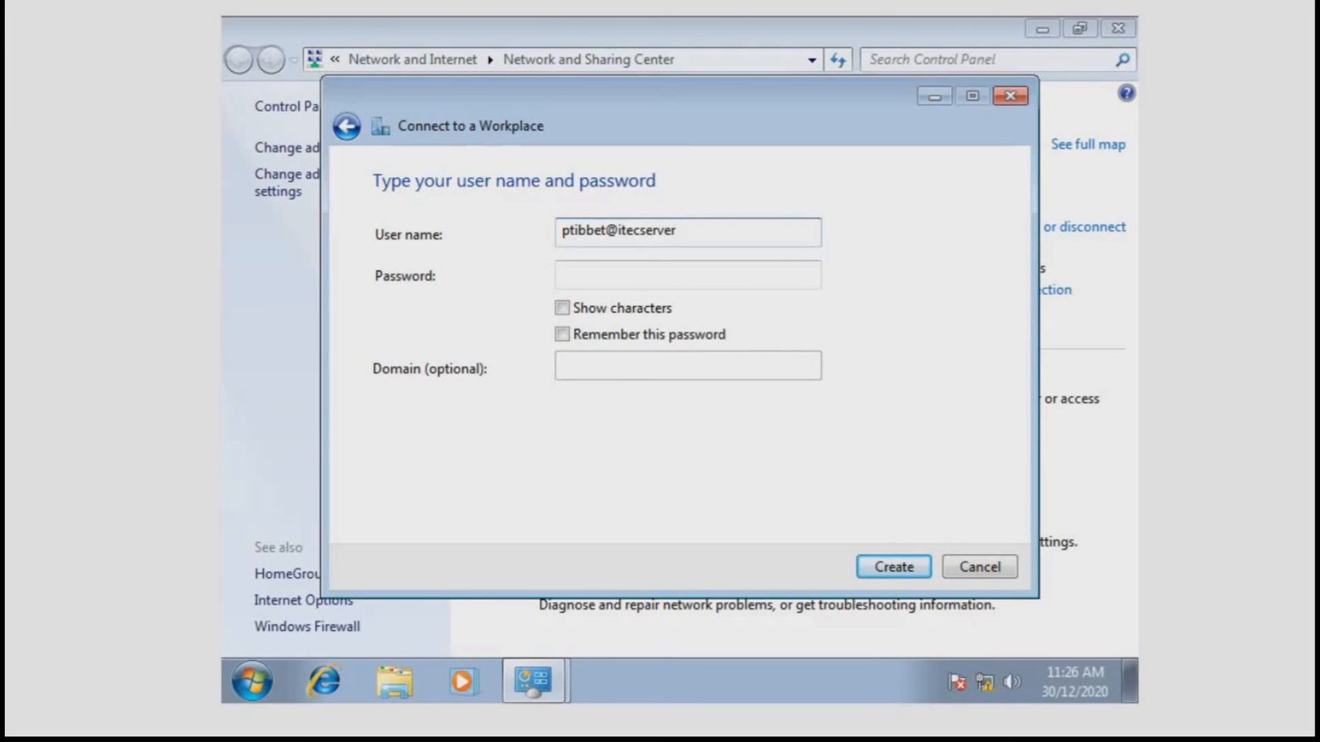
key(Tab)
text(******)
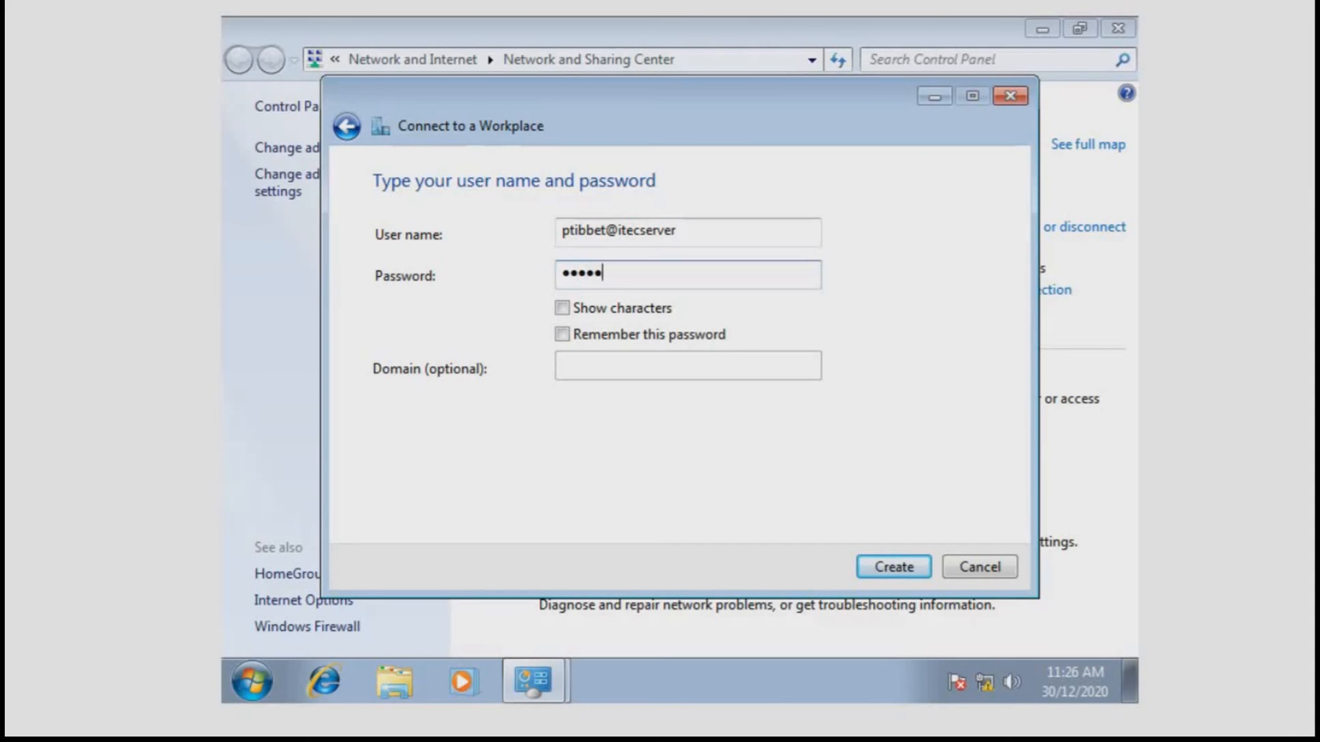
key(BackSpace)
key(BackSpace)
key(BackSpace)
key(BackSpace)
key(BackSpace)
key(BackSpace)
text(**************)
key(Tab)
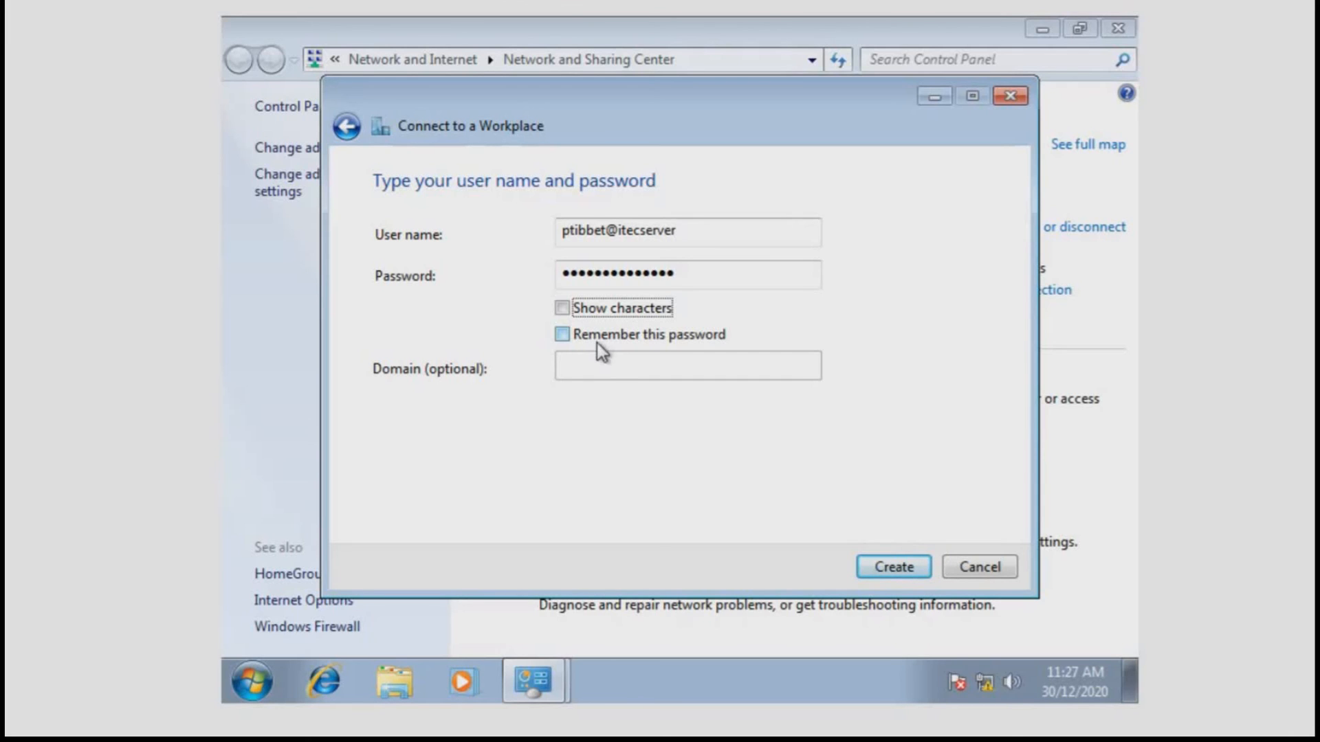
click(599, 338)
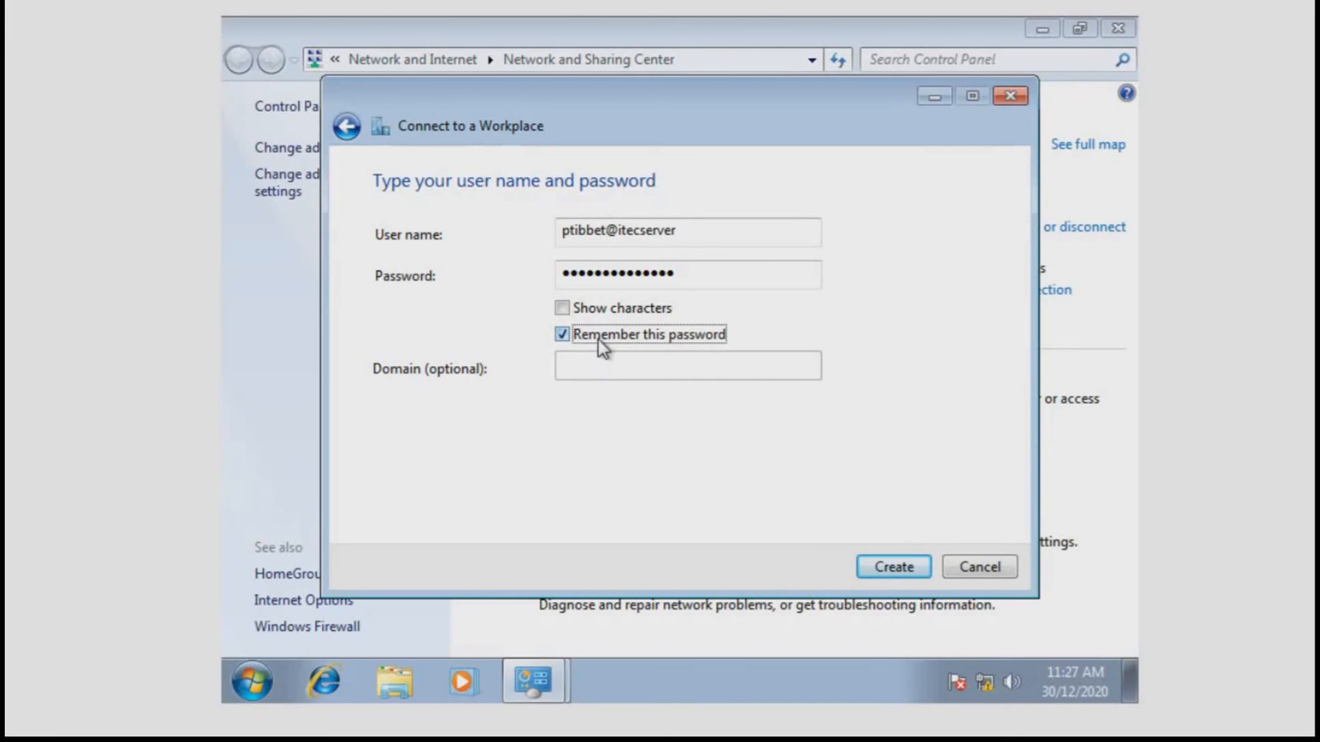
click(877, 565)
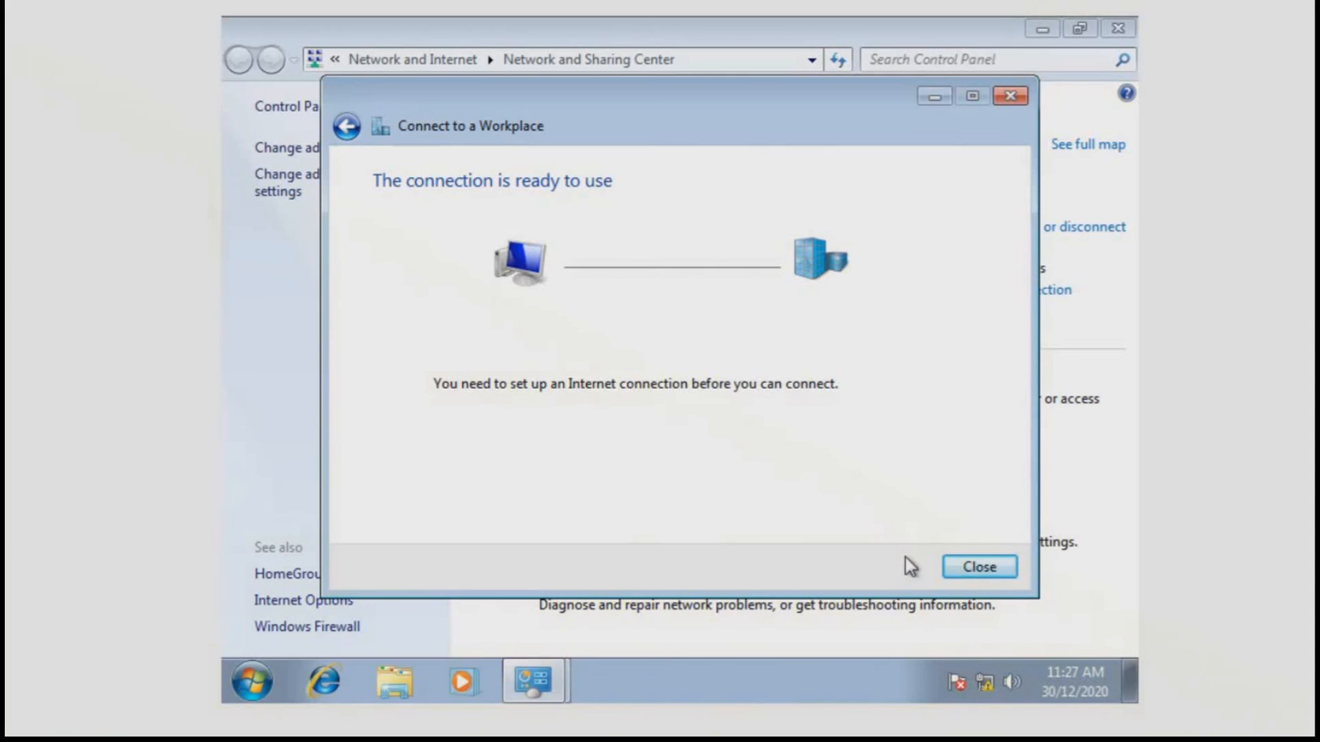
Close the wizard and open the ITEC VPN Connection connect prompt from Network Connections.
click(974, 567)
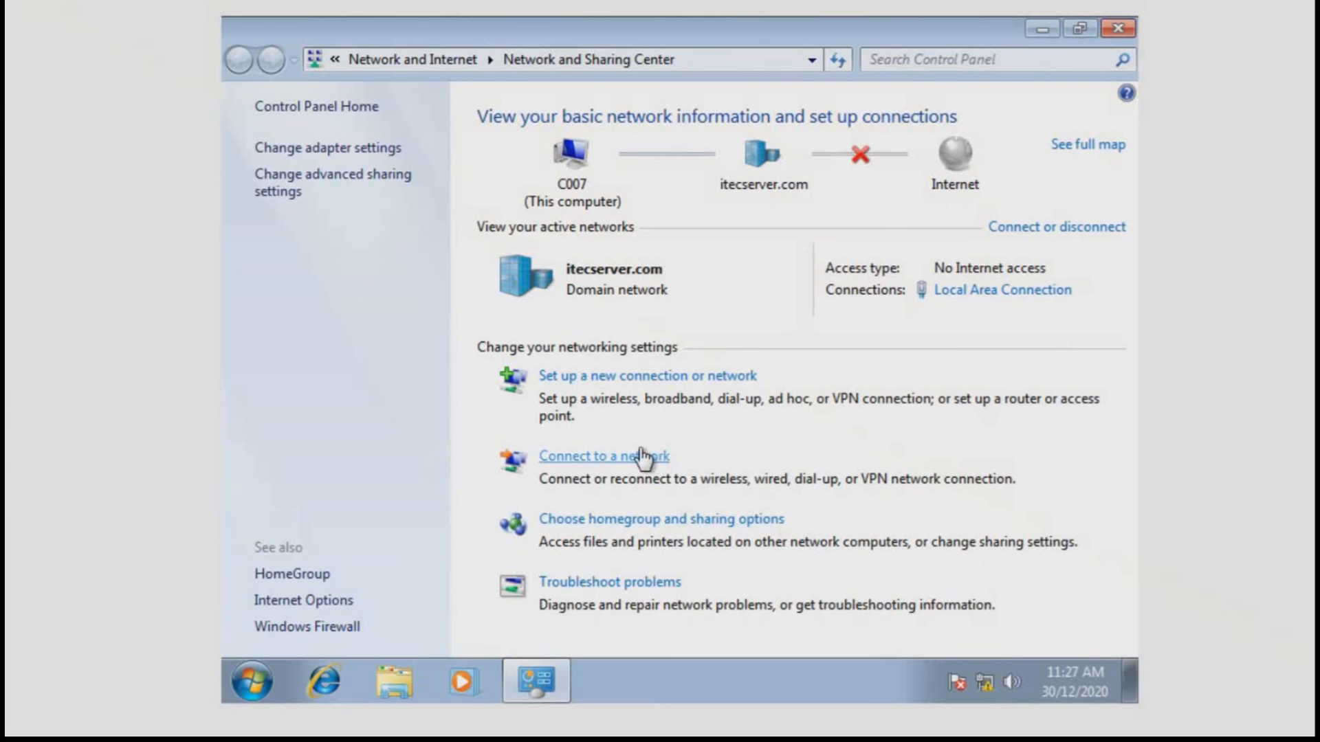
click(356, 148)
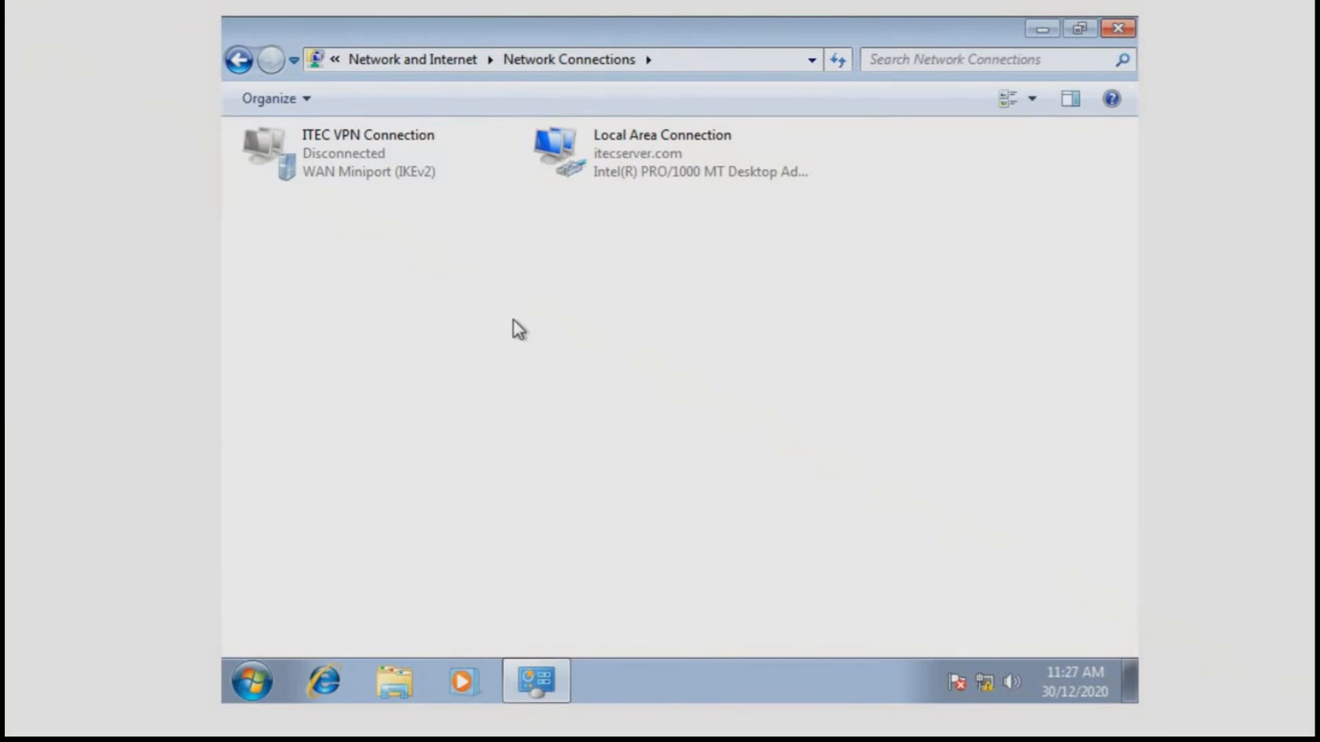
click(422, 156)
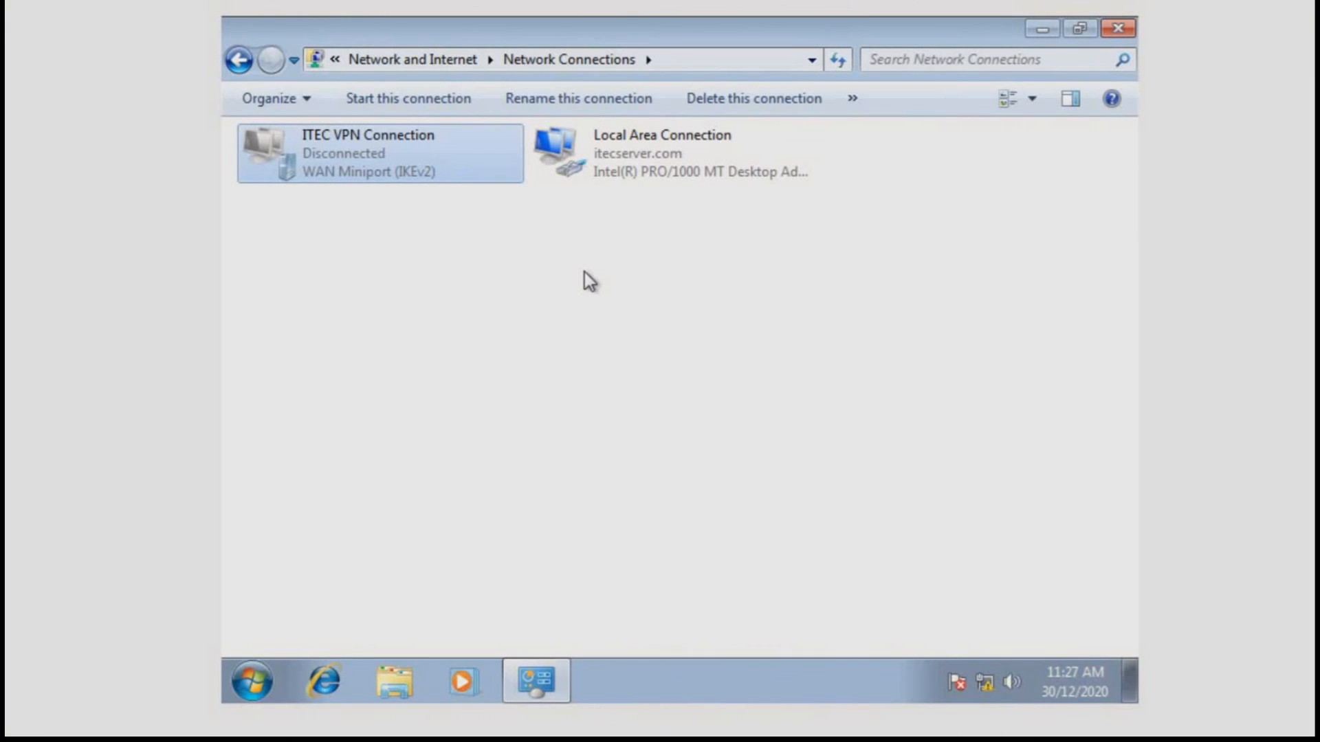
click(584, 272)
right_click(584, 272)
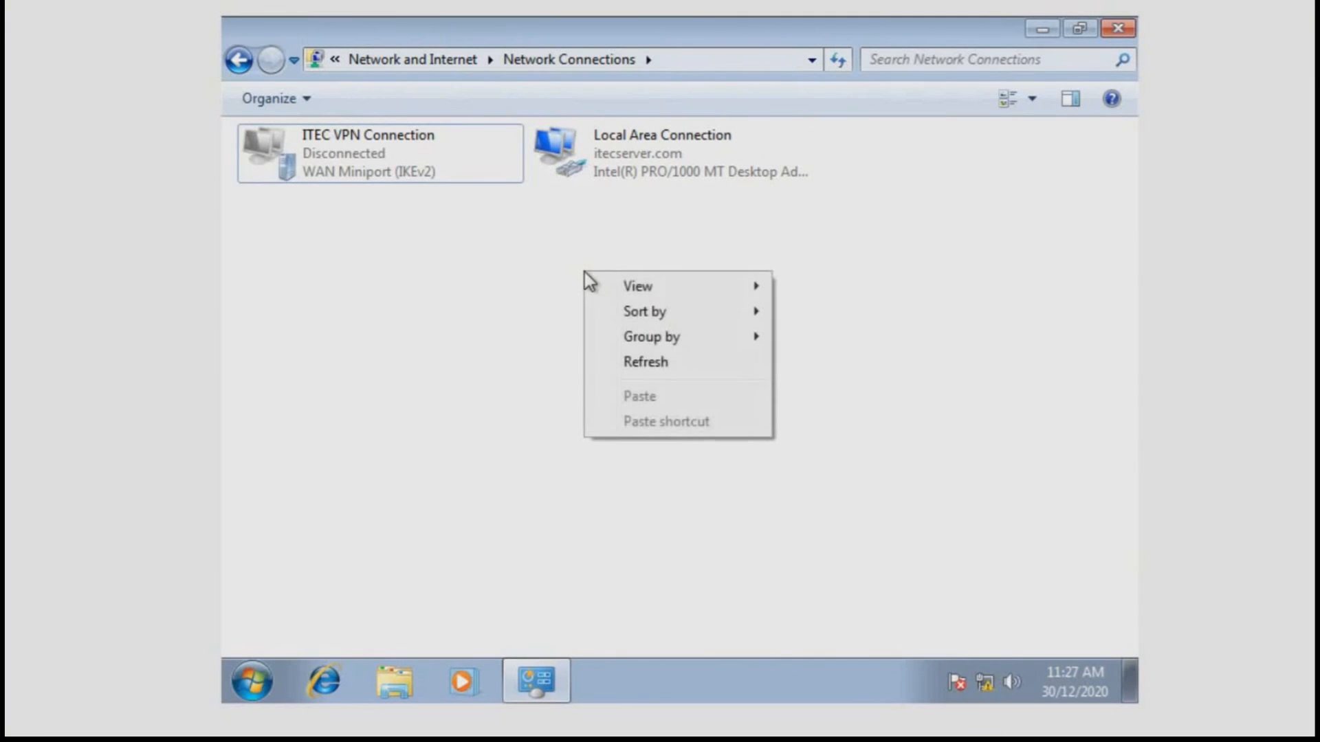
click(491, 301)
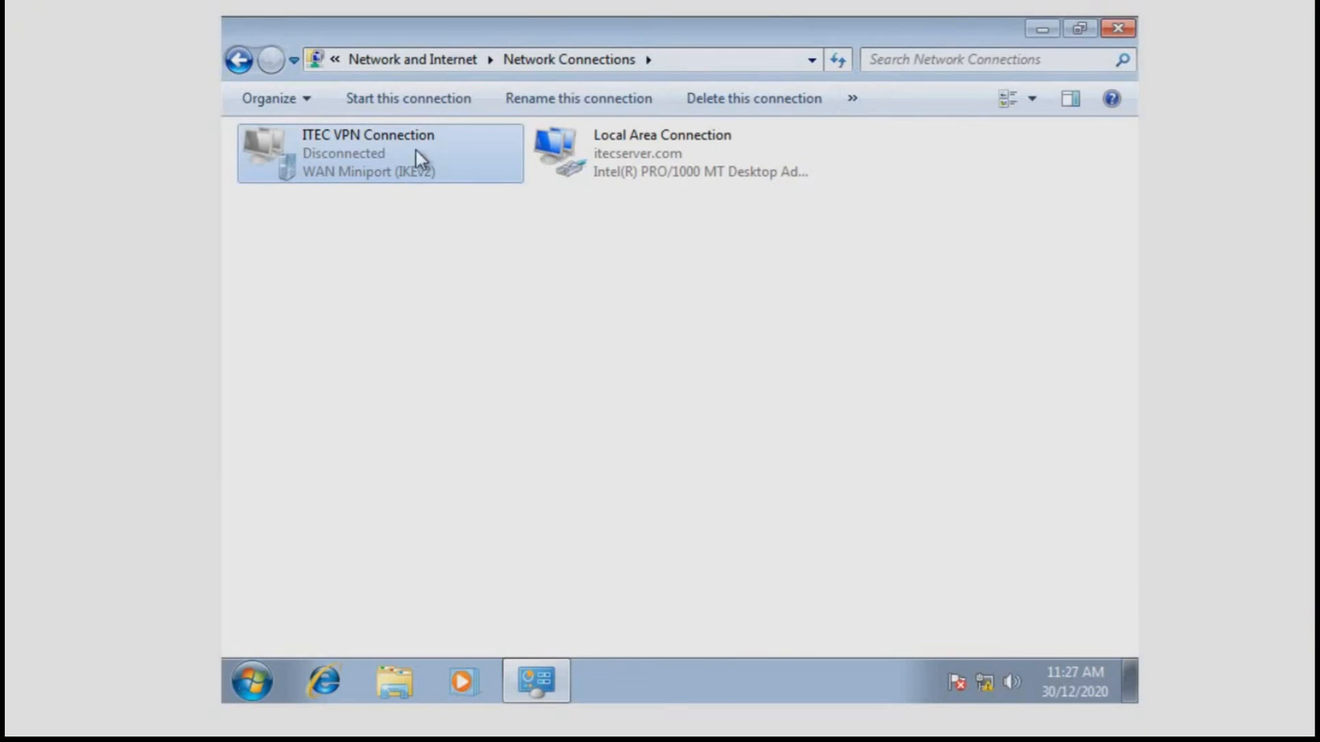
double_click(356, 163)
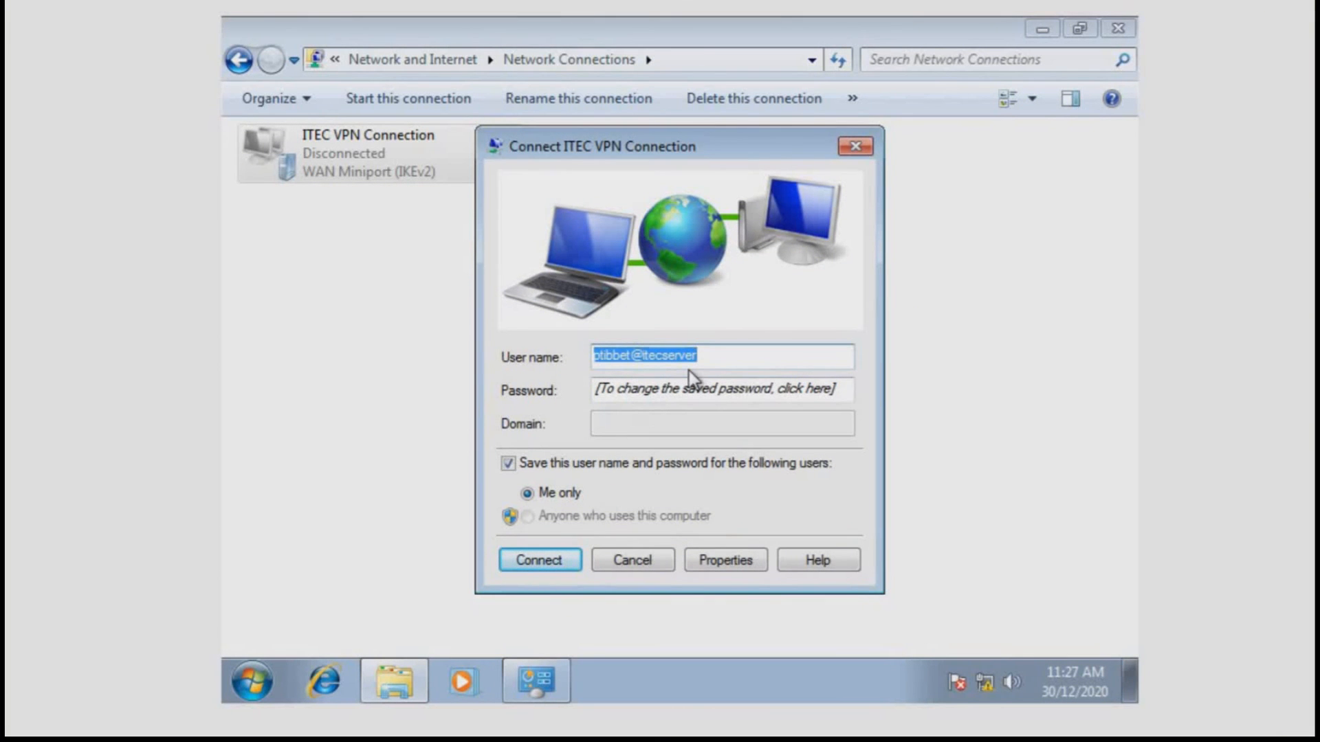
Connect ITEC VPN Connection to itecserver.com and confirm it shows connected via WAN Miniport (PPTP).
click(723, 392)
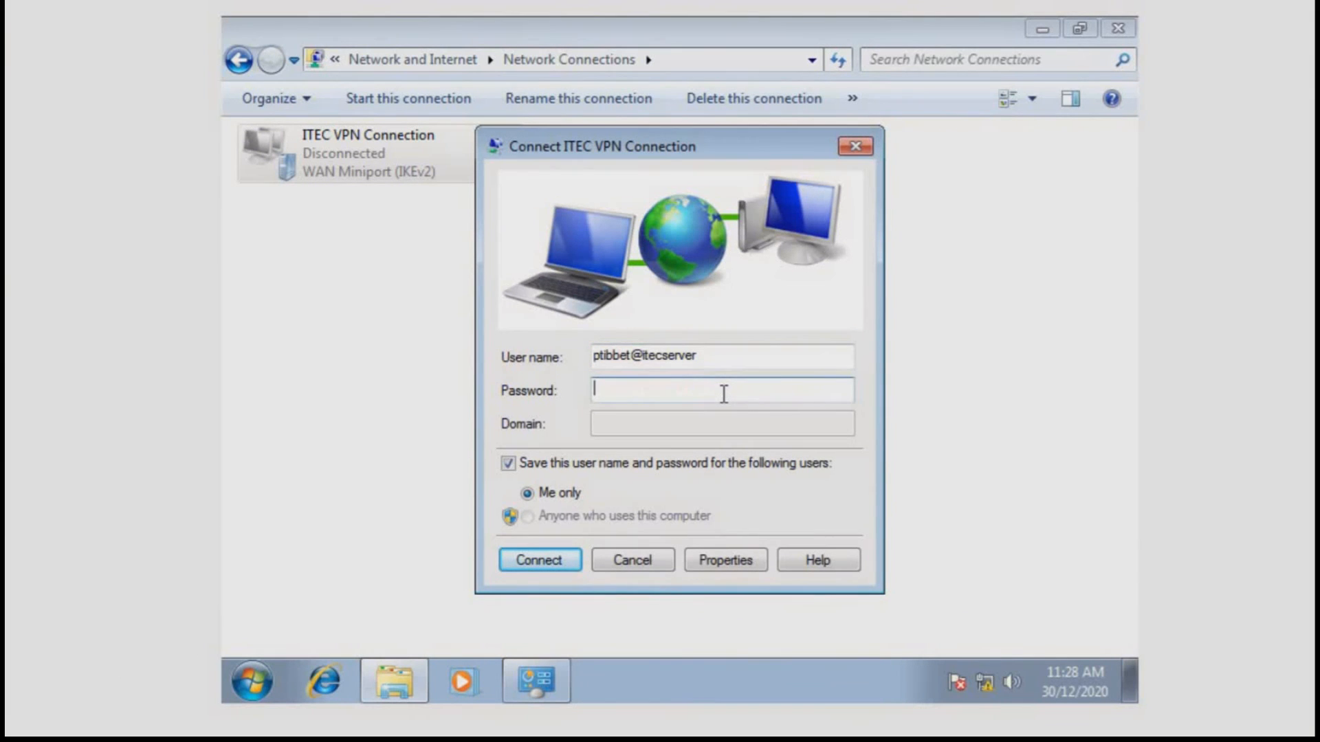
click(552, 557)
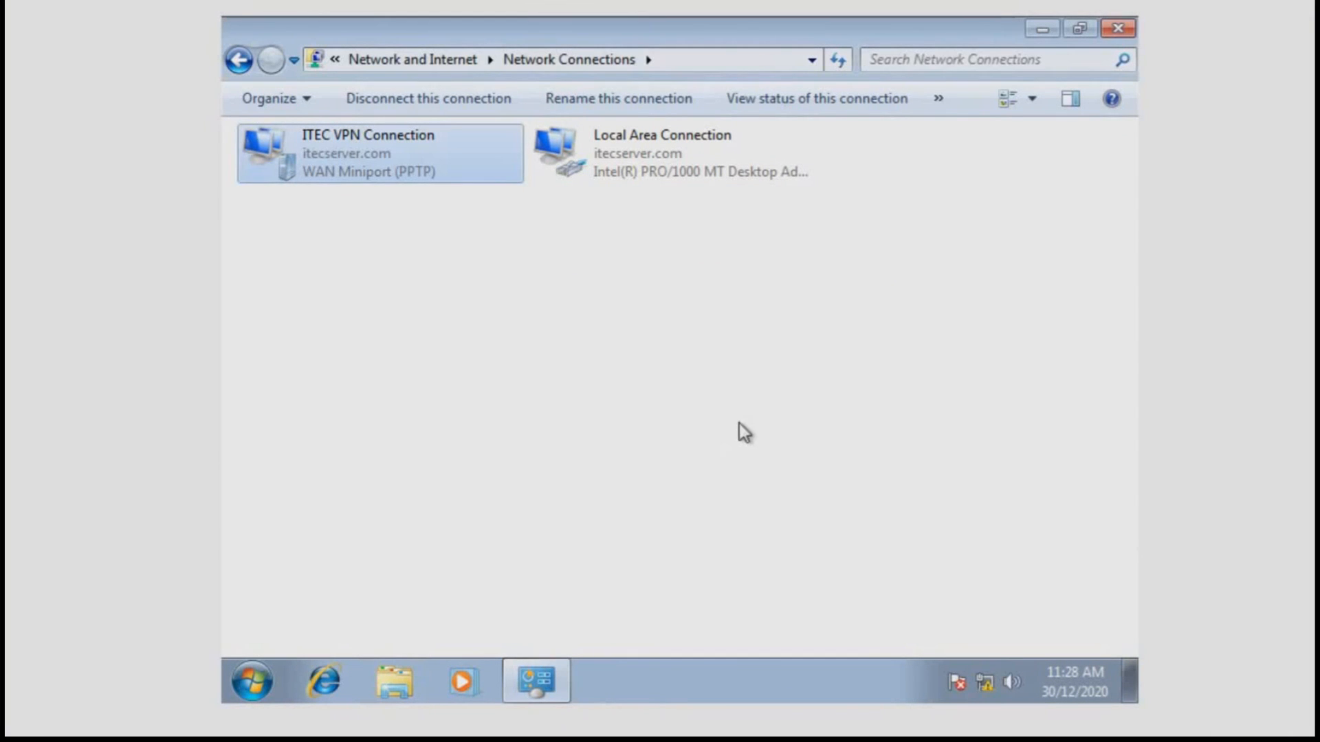
click(756, 377)
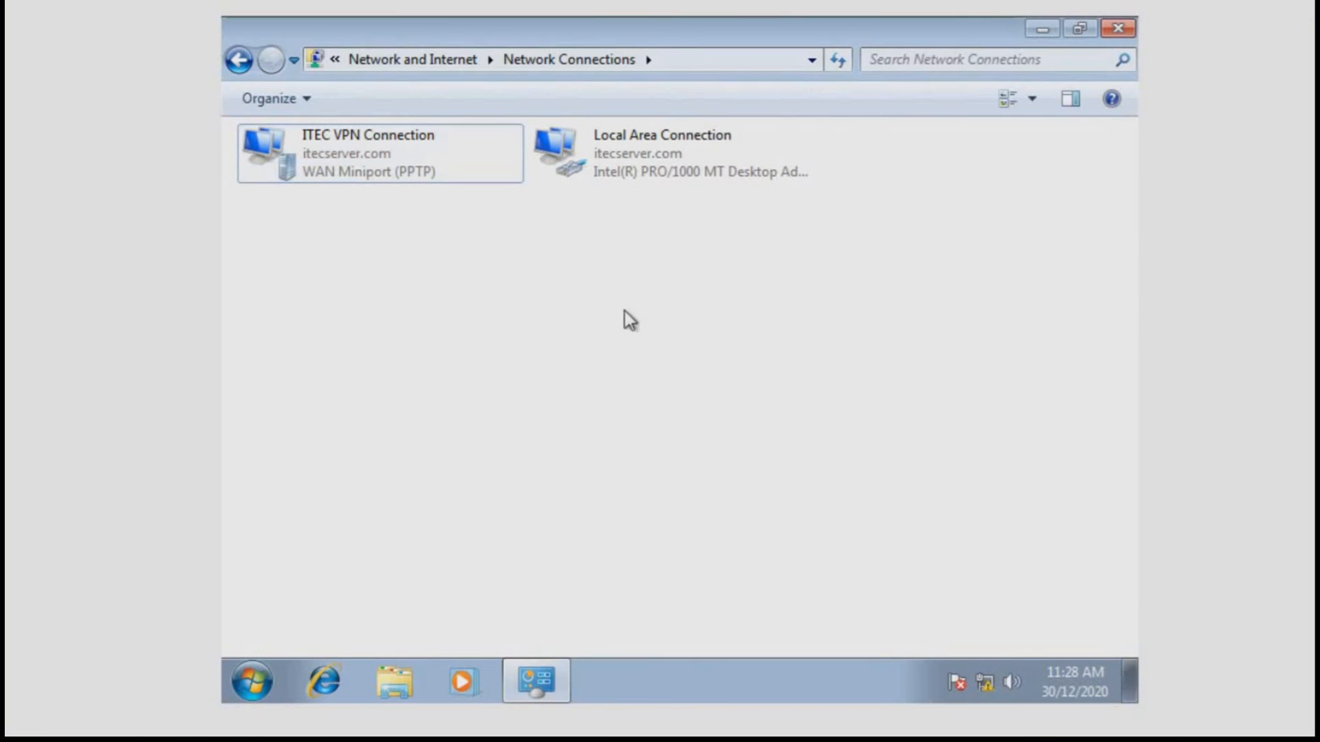
click(486, 180)
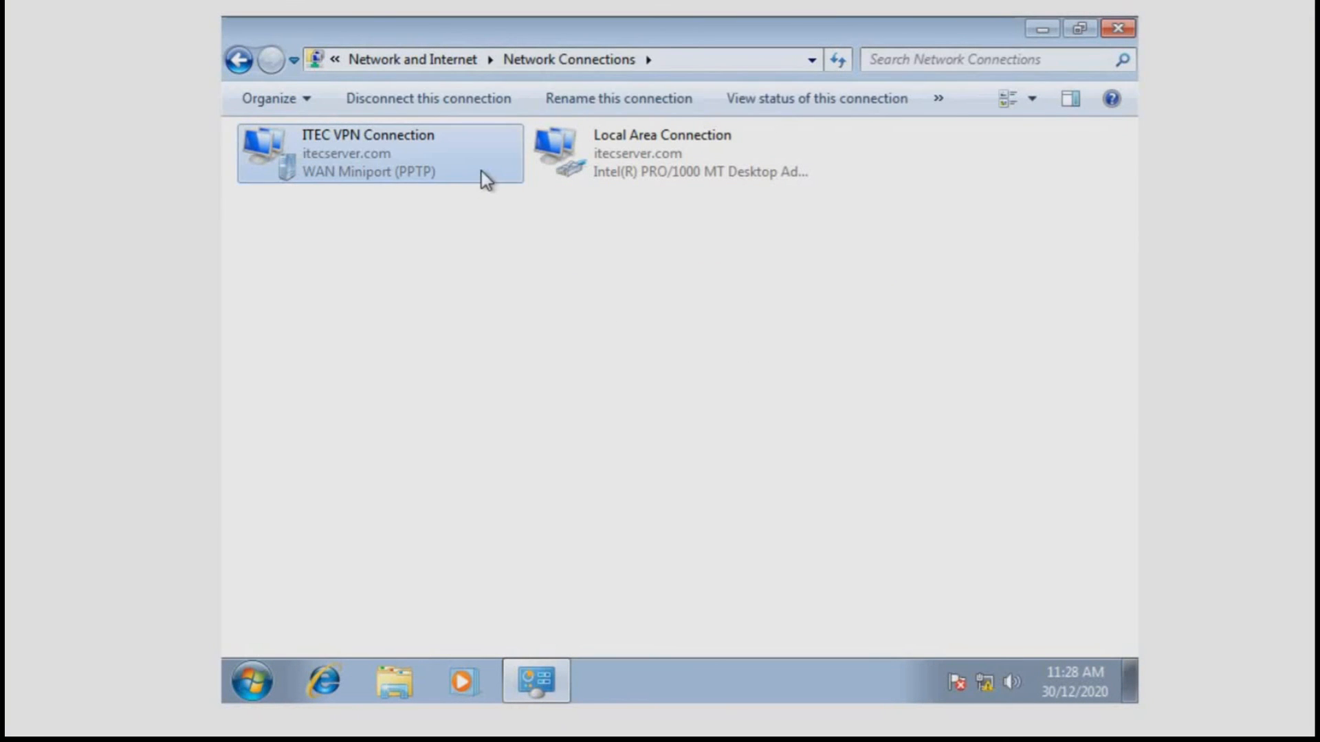
click(692, 446)
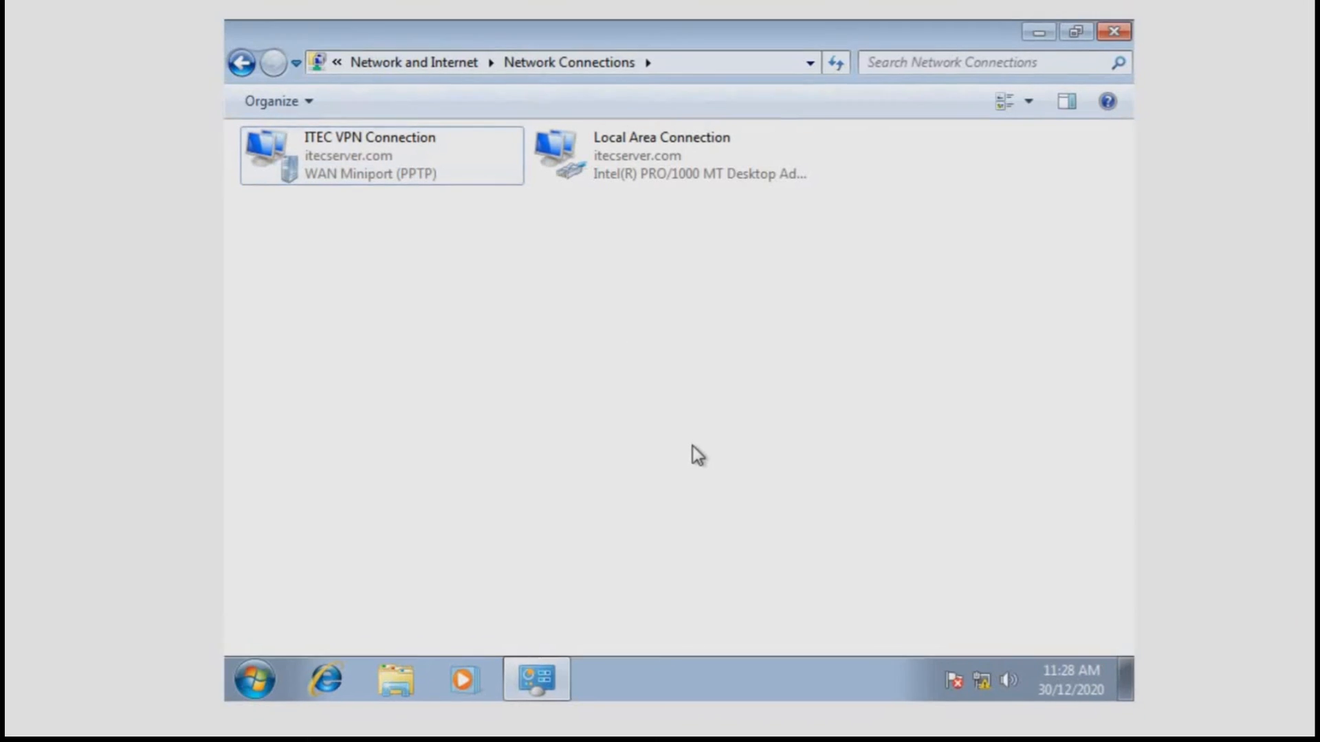